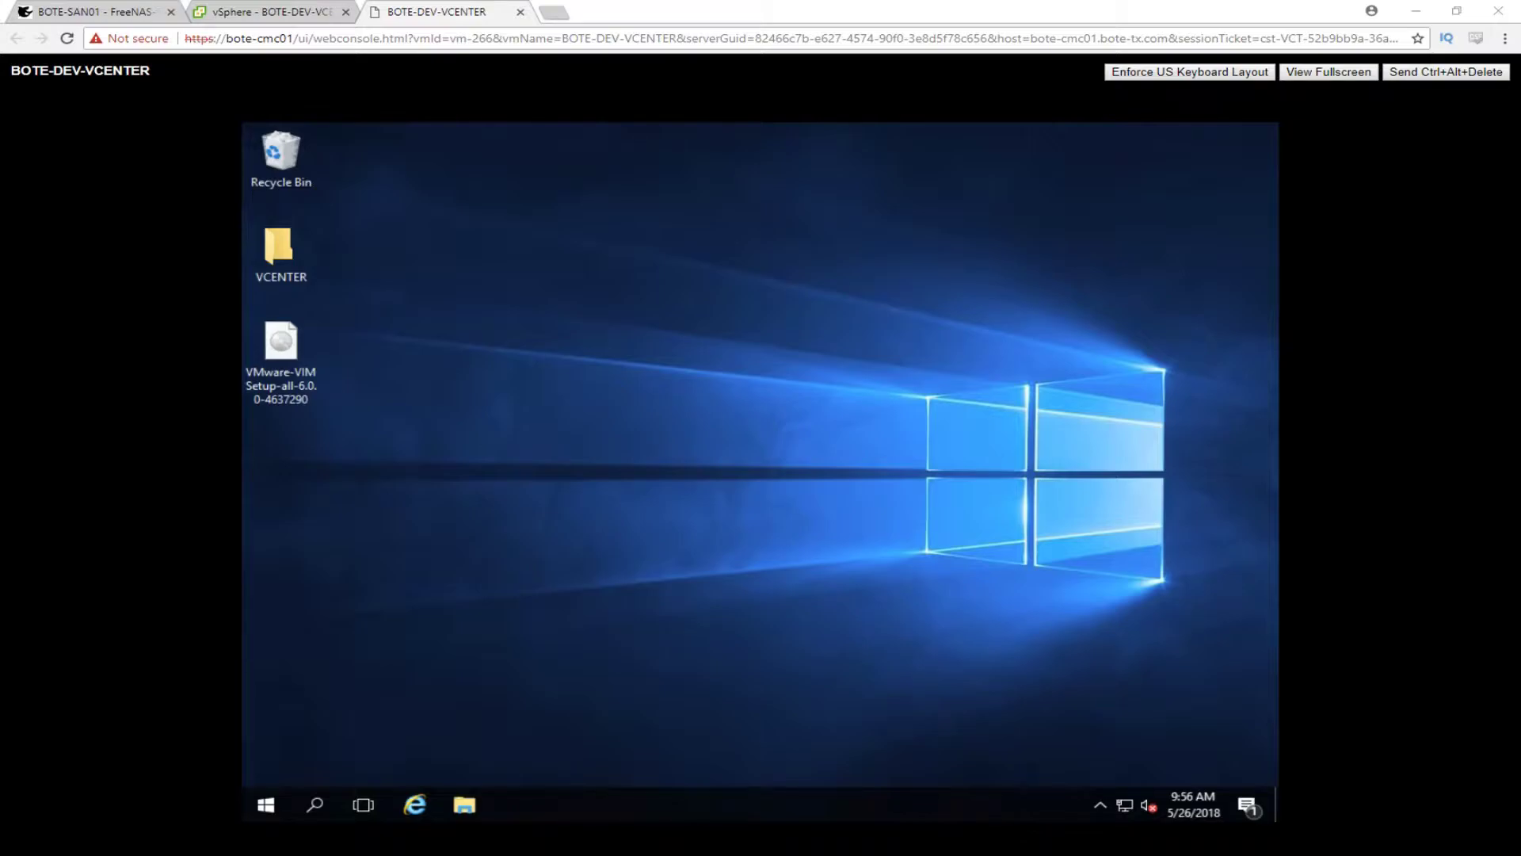
Select the 2.70 GB VMware-VIM-all-6.0 ISO on the VM's Windows desktop
{"action": "left_click", "coordinate": [302, 392]}
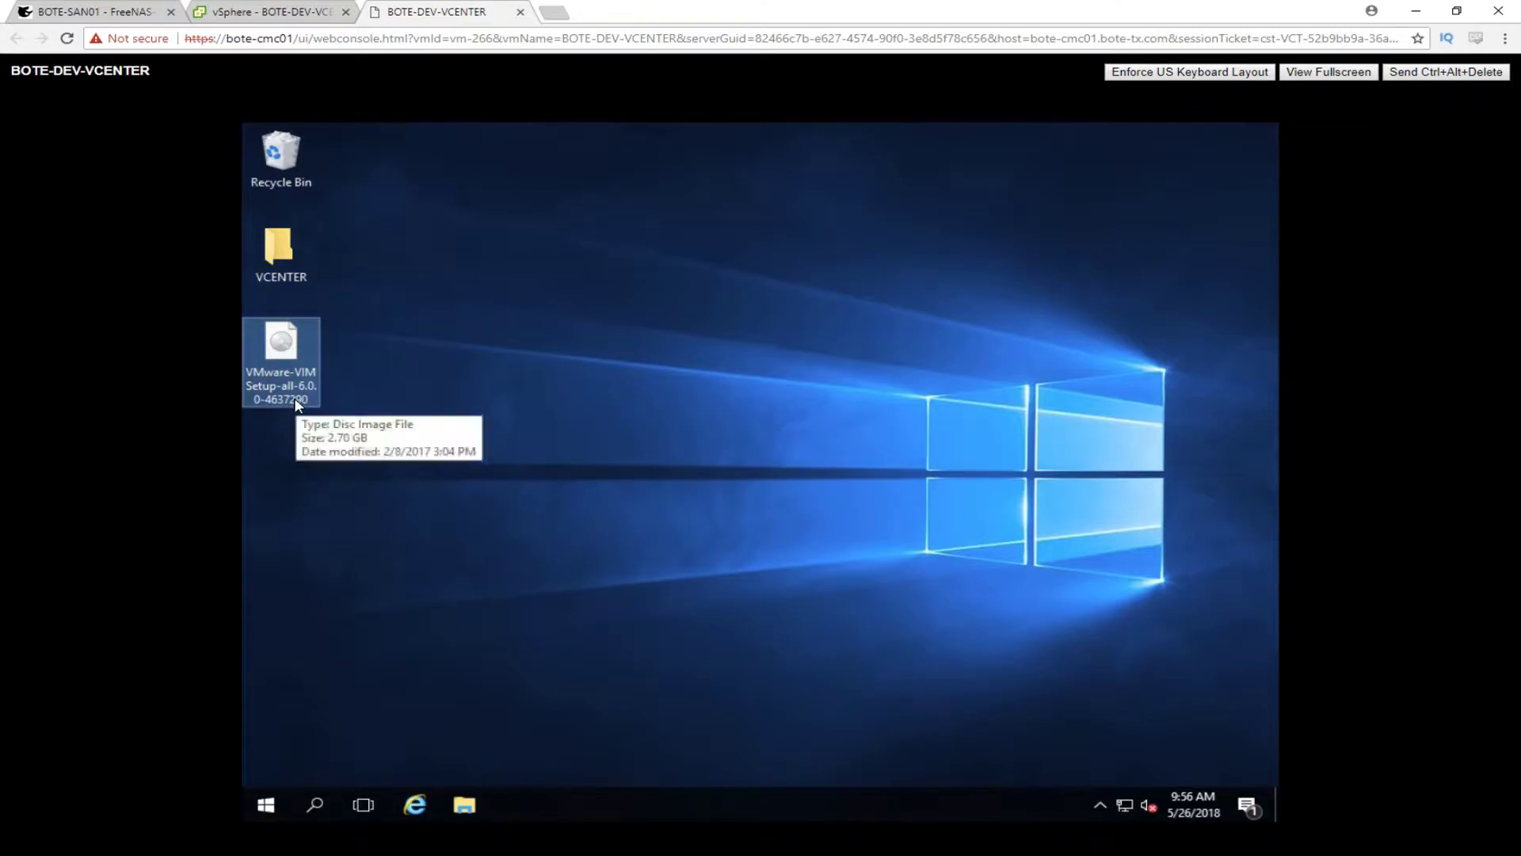
Mount the ISO as DVD Drive (E:), run autorun, and choose vCenter Server for Windows
{"action": "double_click", "coordinate": [298, 404]}
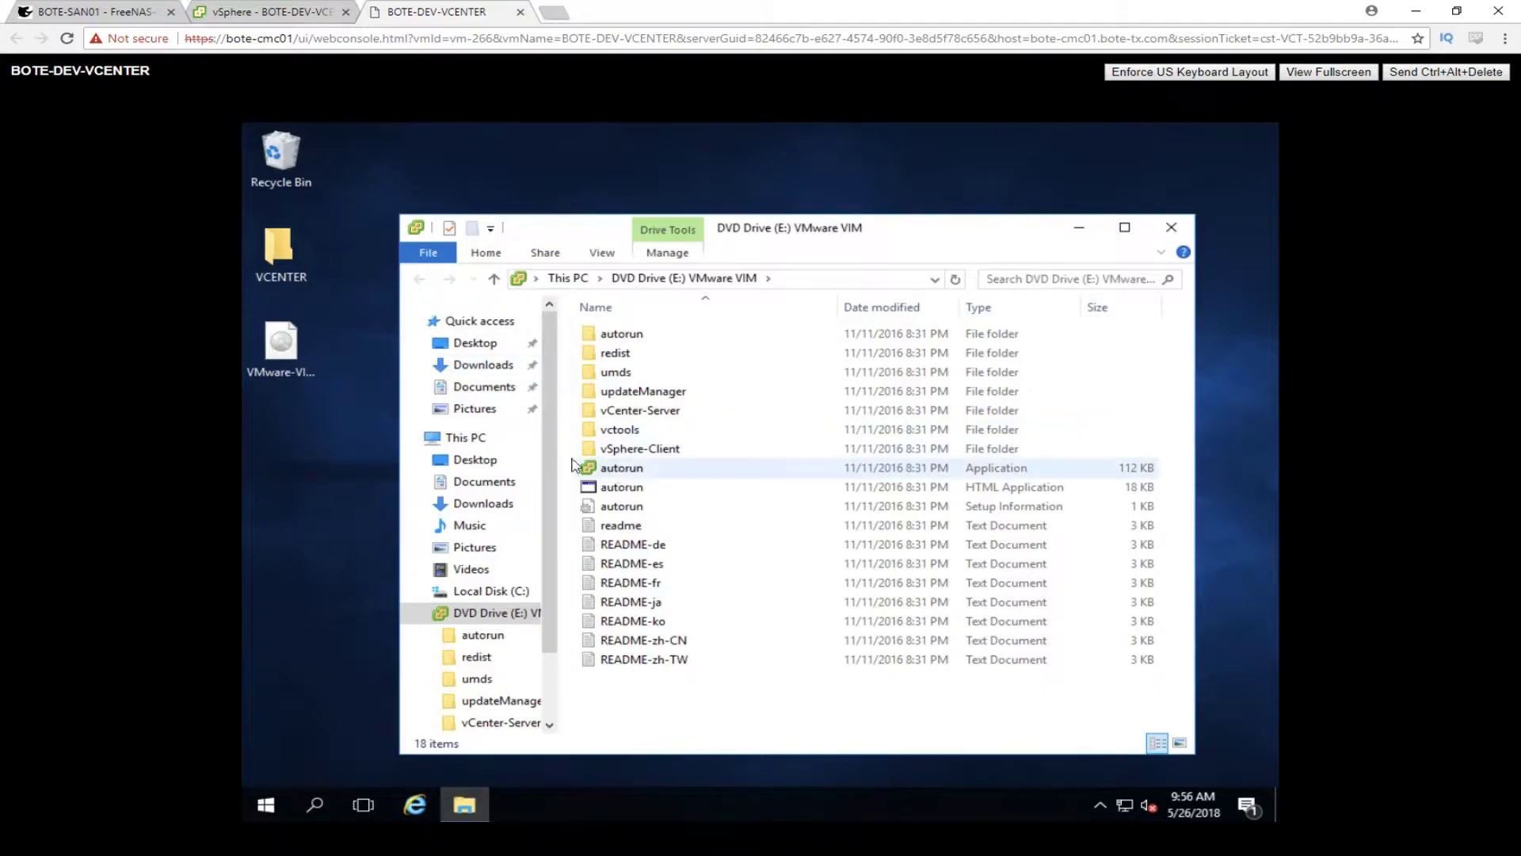
{"action": "right_click", "coordinate": [302, 369]}
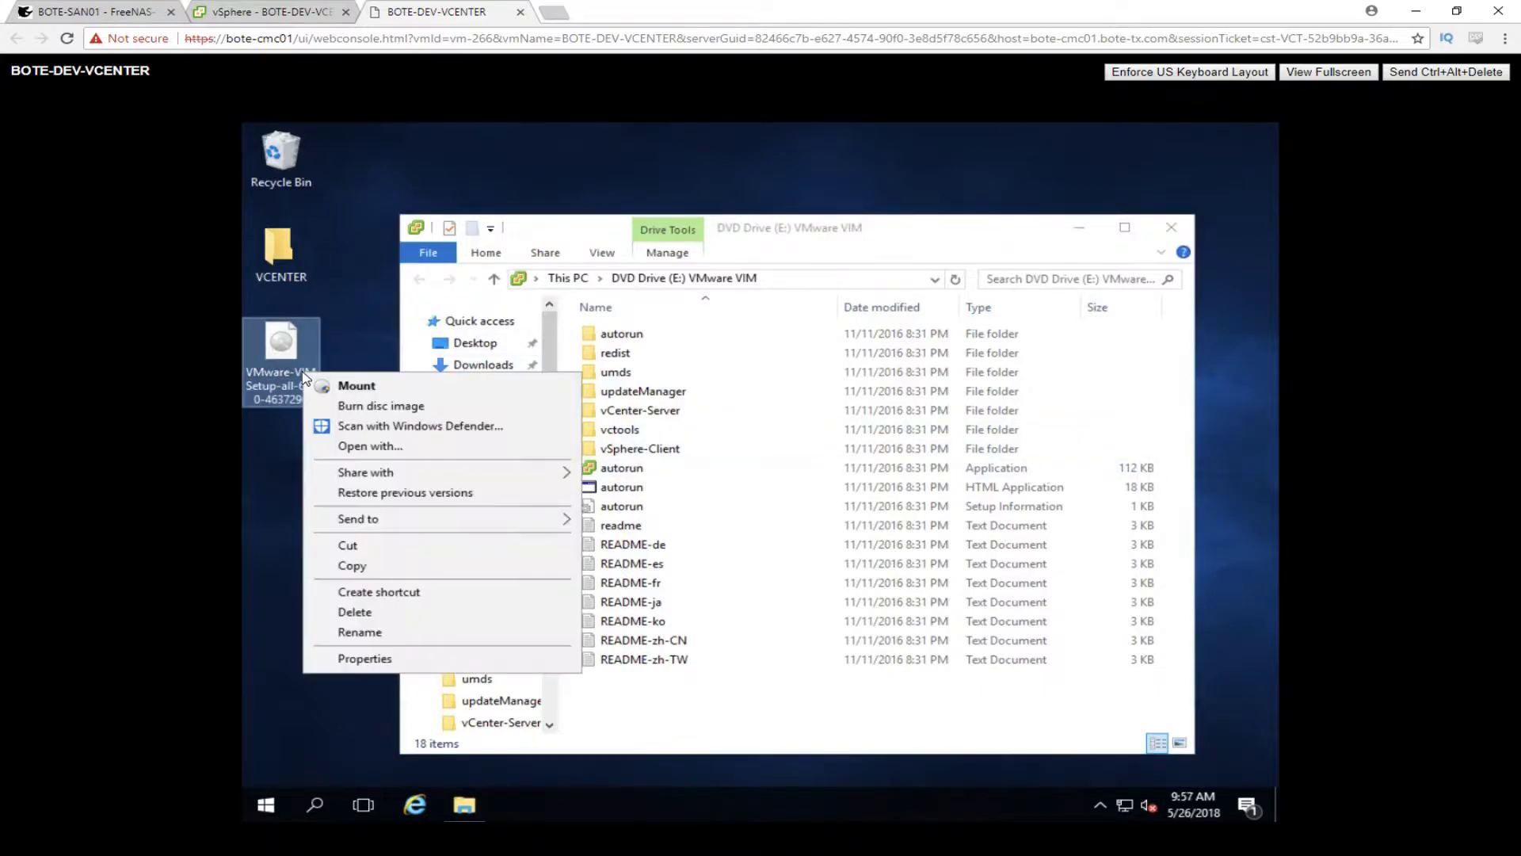
{"action": "left_click", "coordinate": [358, 386]}
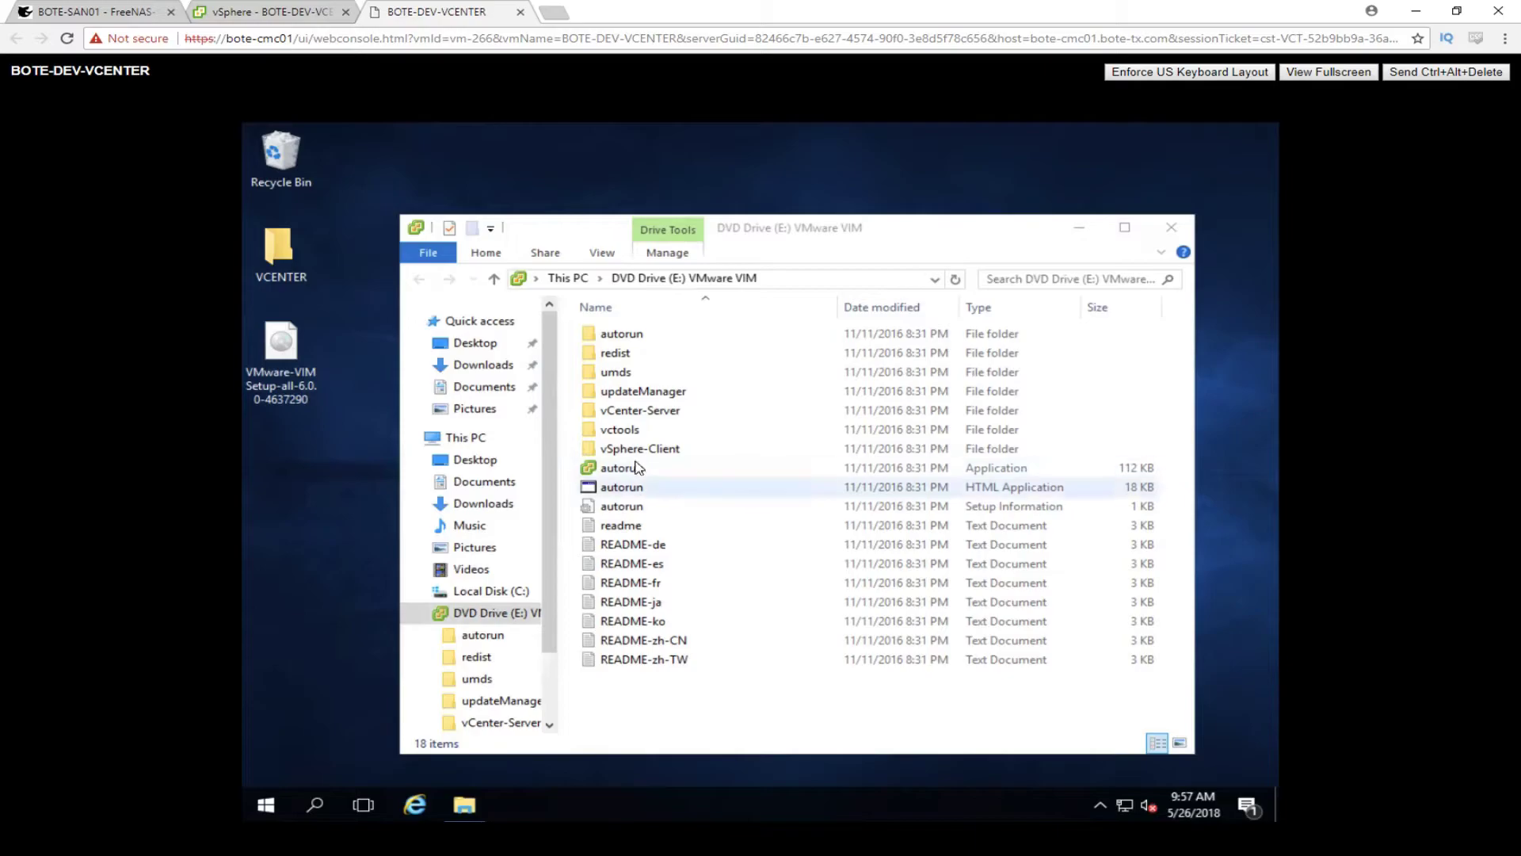
{"action": "double_click", "coordinate": [638, 467]}
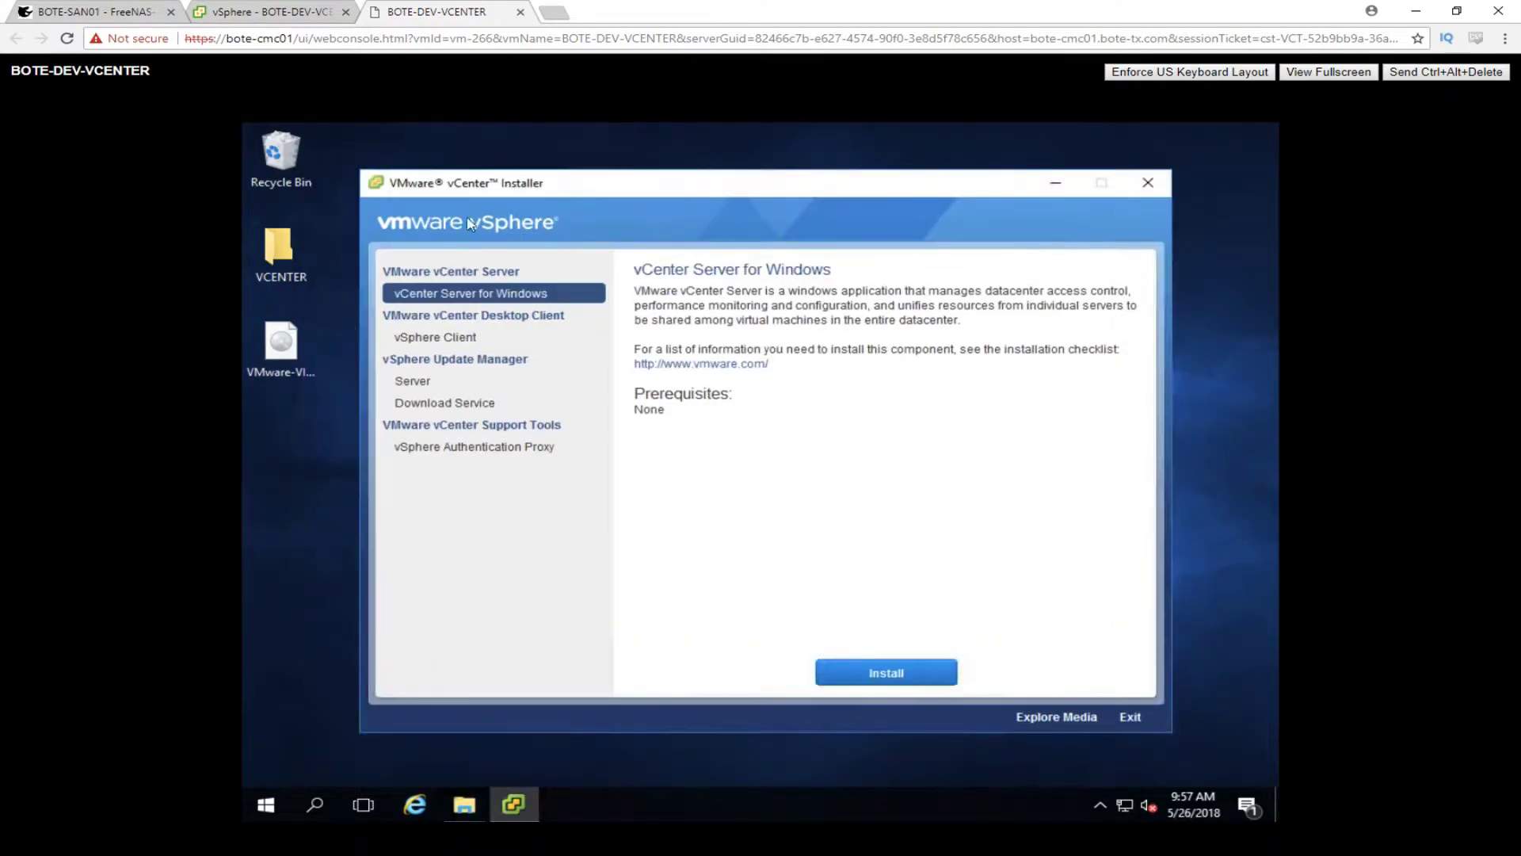
{"action": "left_click", "coordinate": [856, 676]}
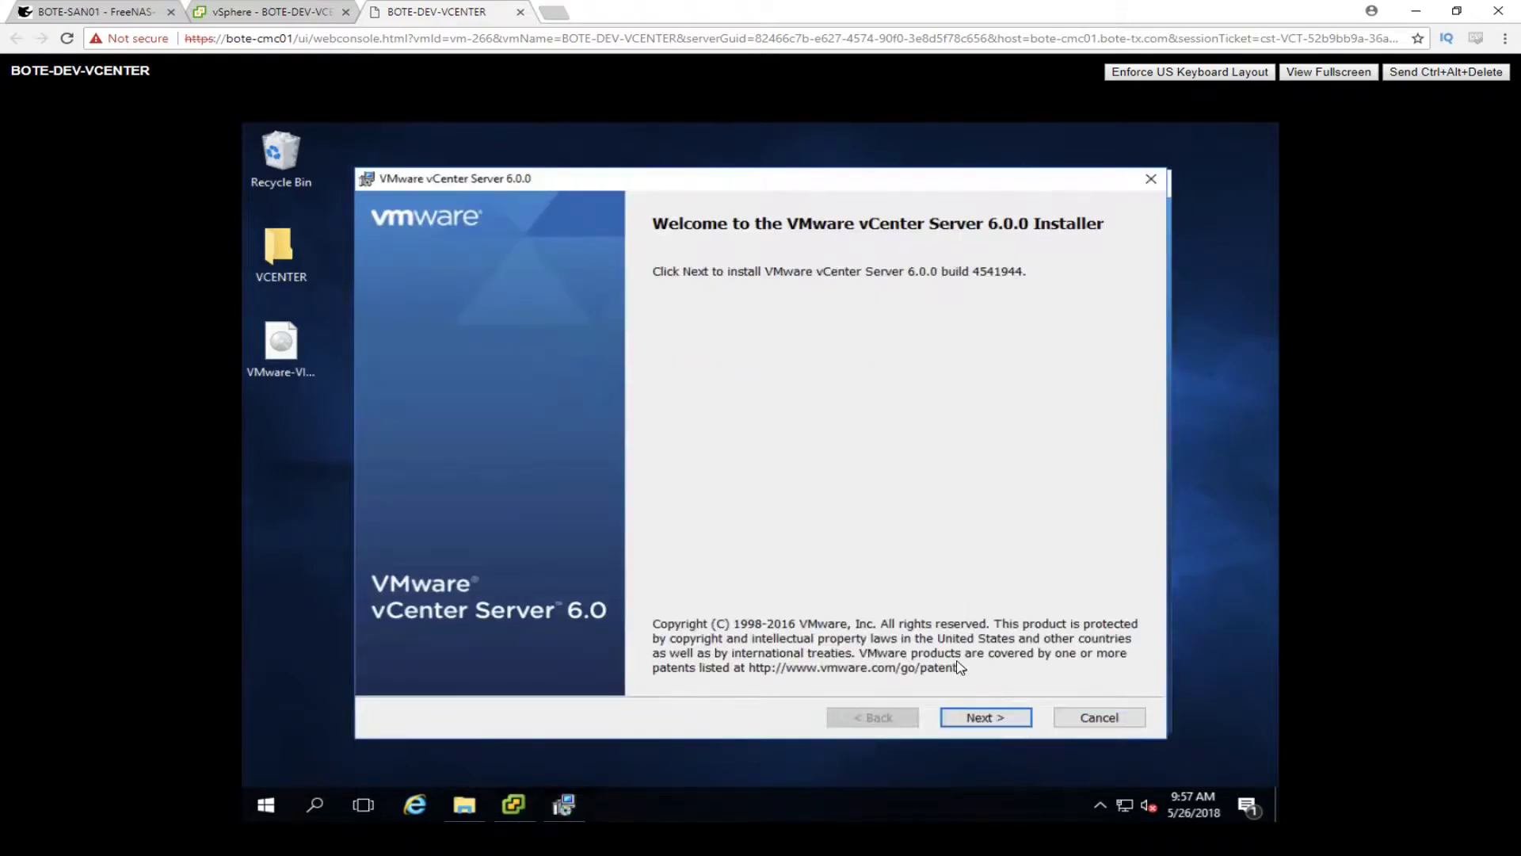
Pass the welcome page and accept the license agreement terms
{"action": "left_click", "coordinate": [1024, 721]}
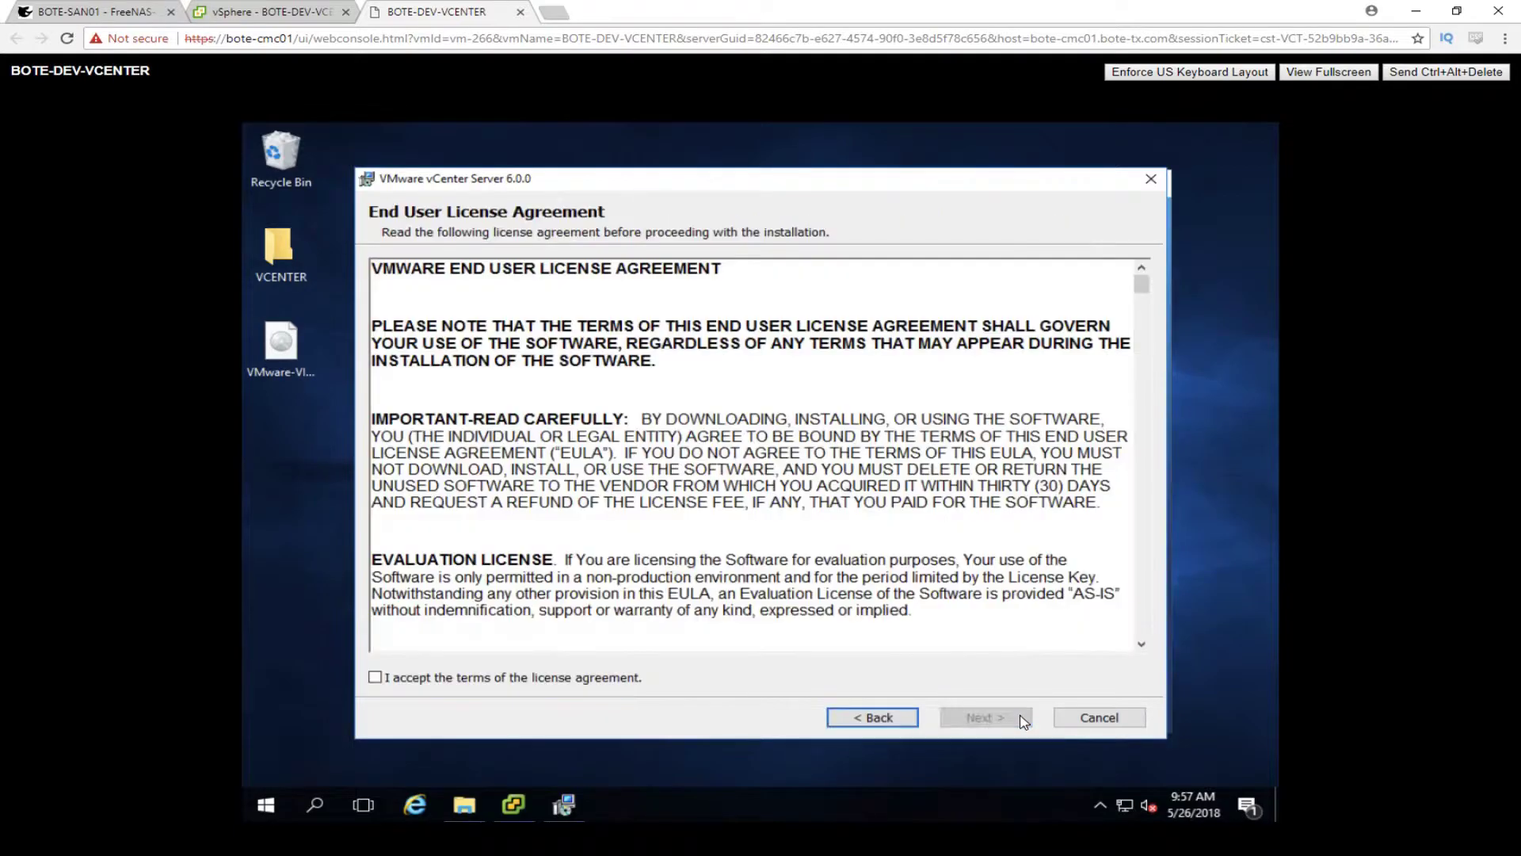
{"action": "left_click", "coordinate": [554, 683]}
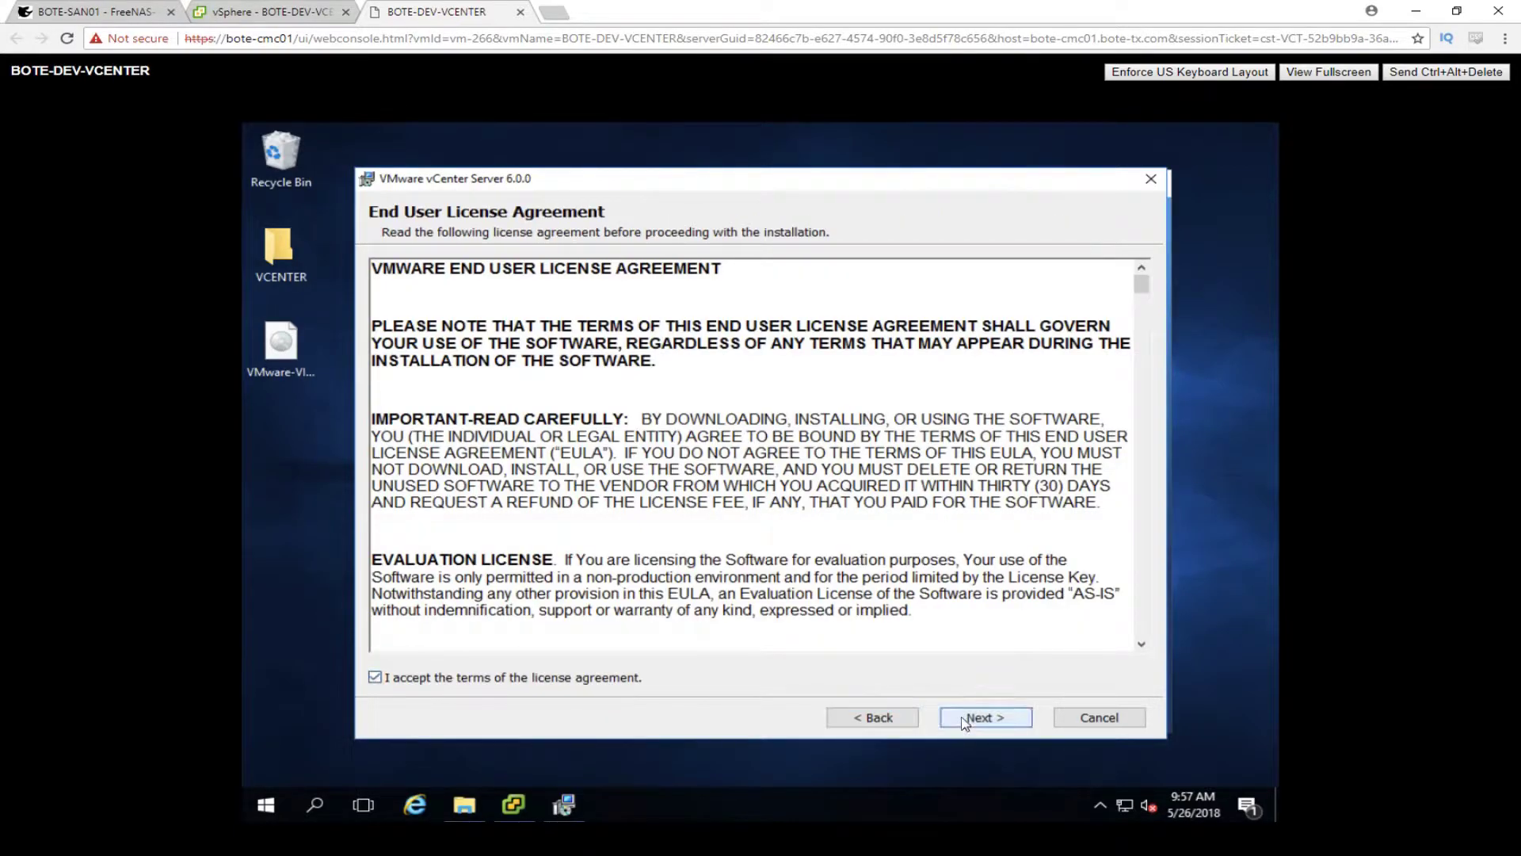
{"action": "left_click", "coordinate": [968, 718]}
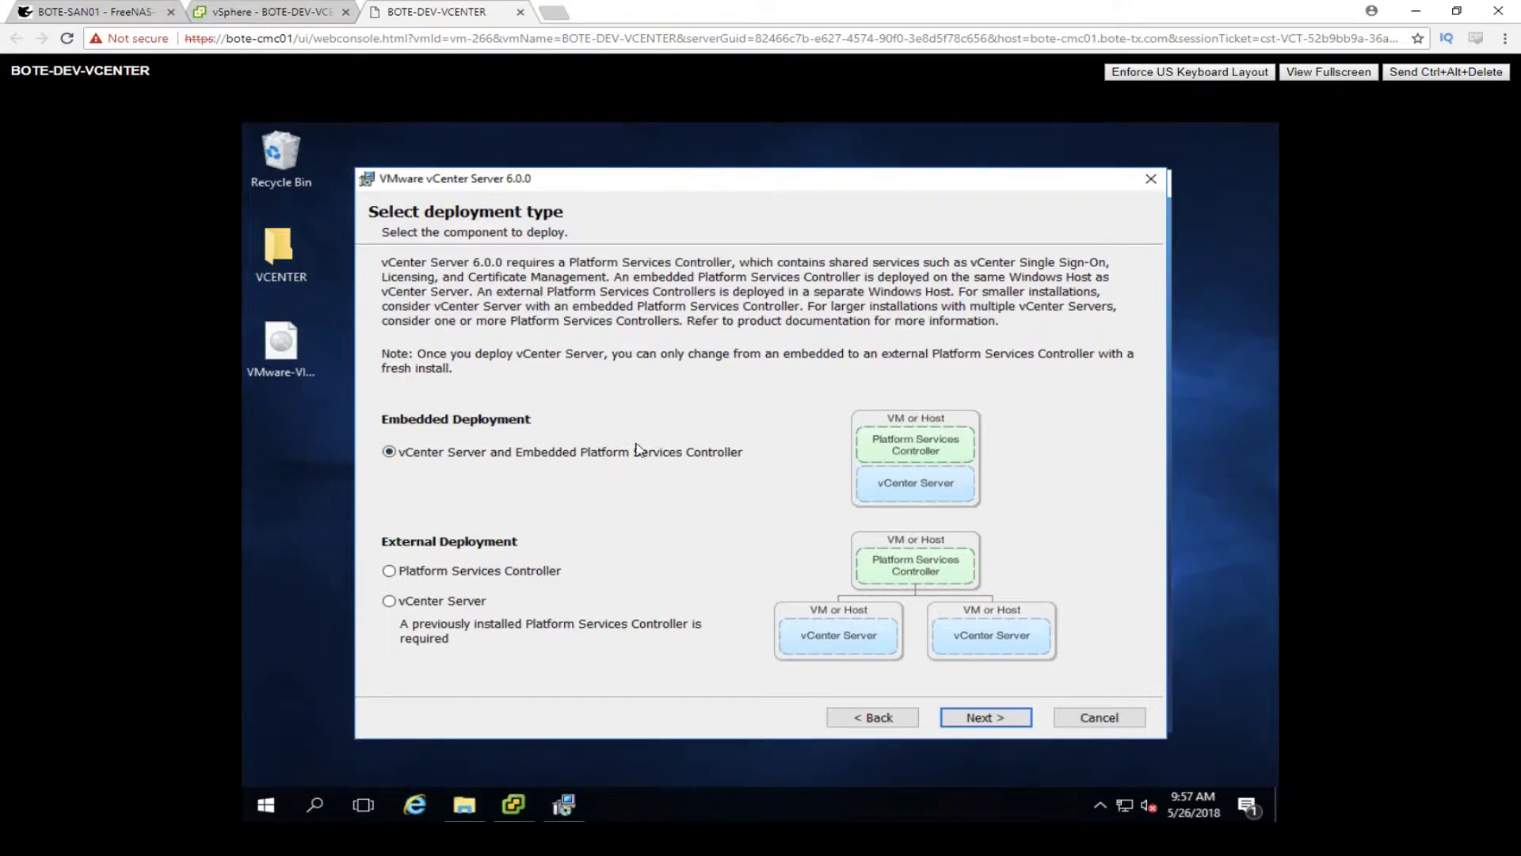
Keep embedded deployment, fix system name to BOTE-DEV-VCENTE.bote-tx.com, and dismiss the IPv6 warning
{"action": "left_click", "coordinate": [986, 718]}
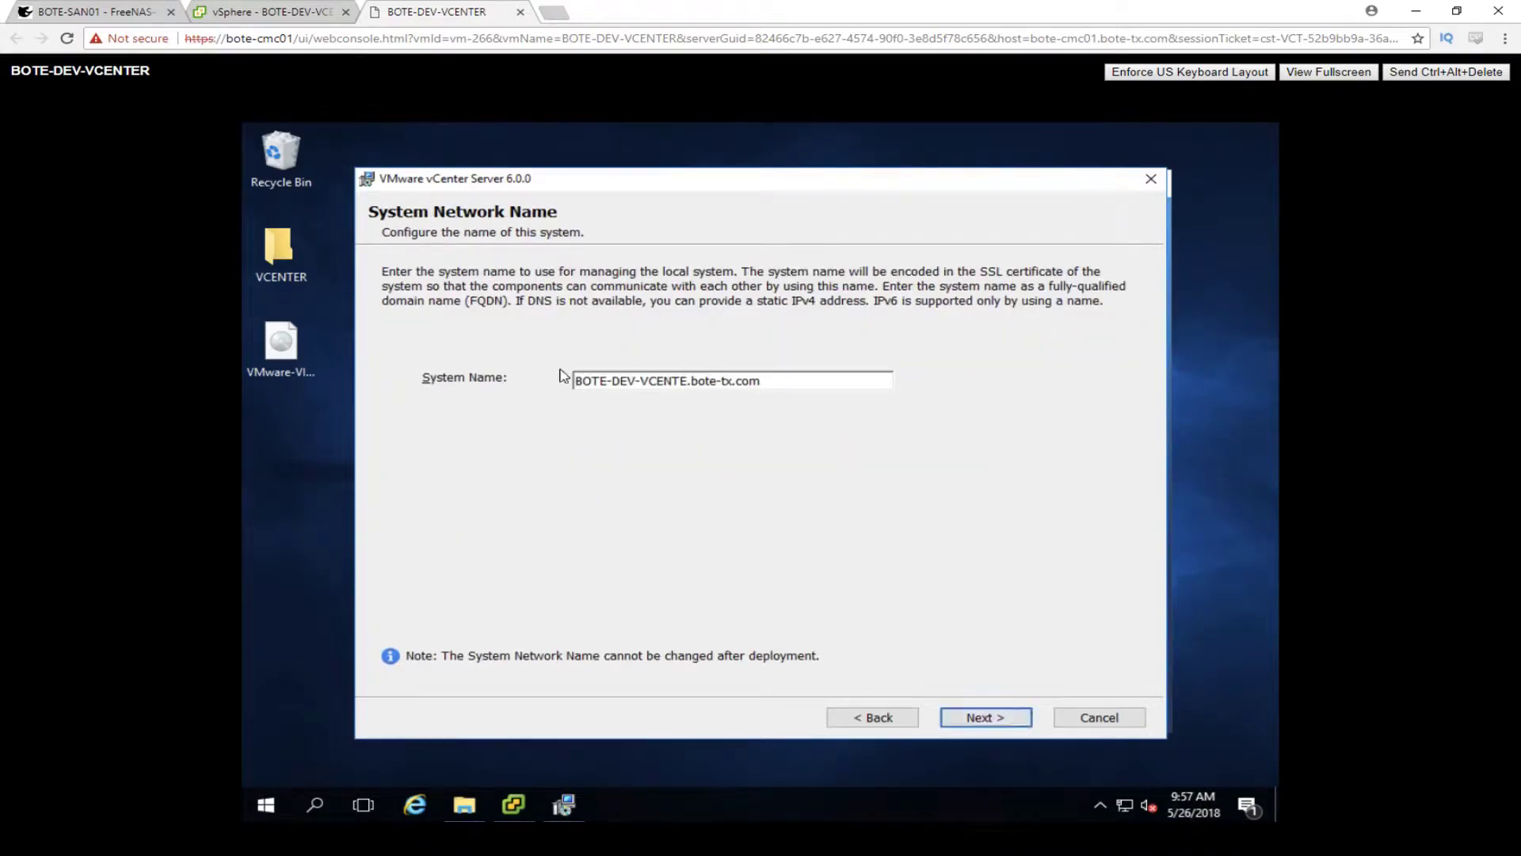
{"action": "left_click", "coordinate": [688, 381]}
{"action": "key", "text": "BackSpace"}
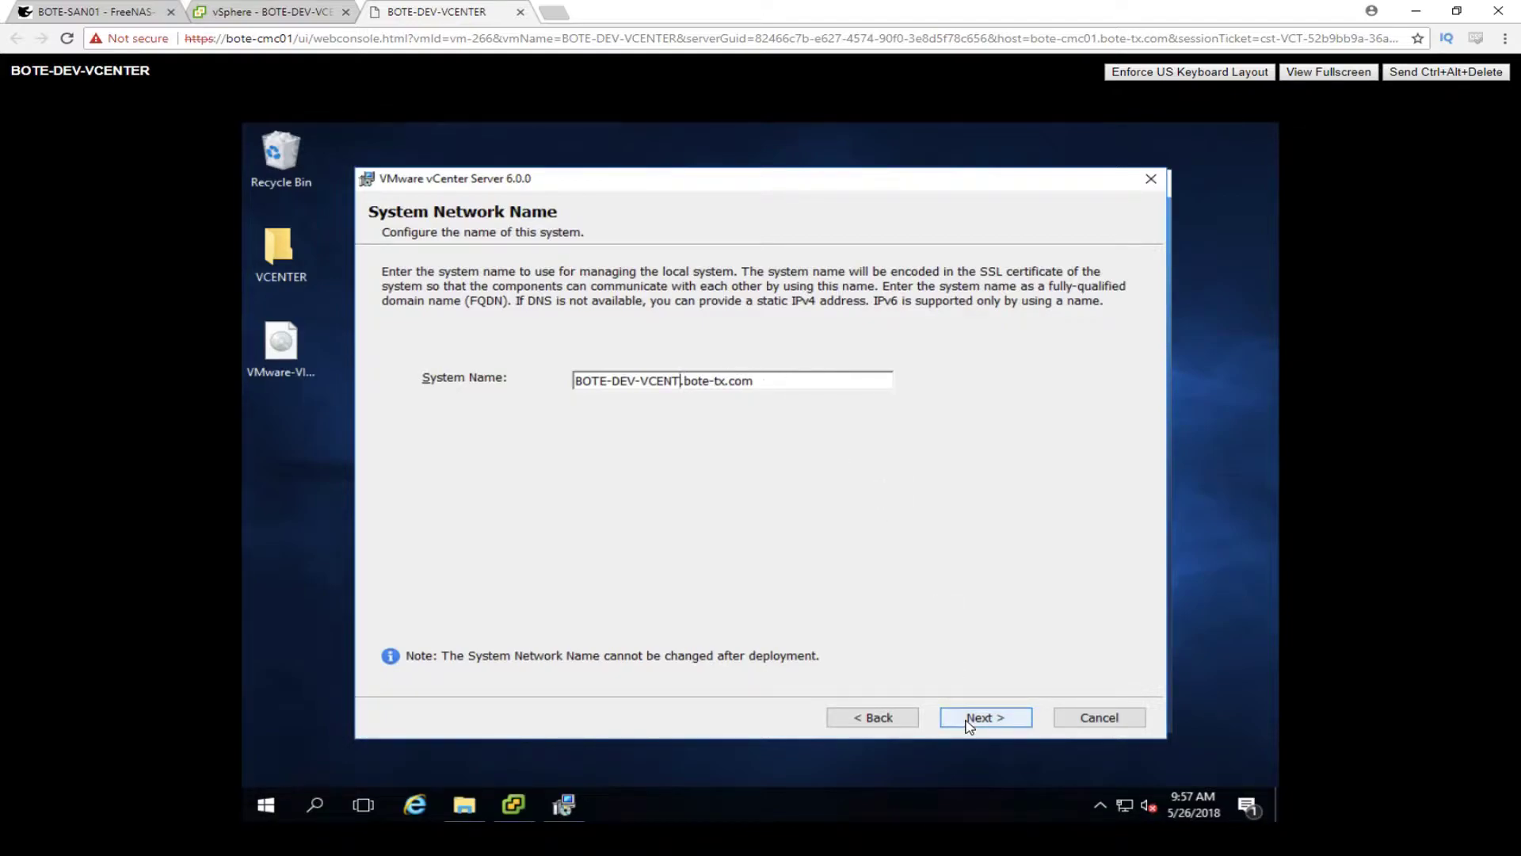
{"action": "type", "text": "E"}
{"action": "left_click", "coordinate": [968, 723]}
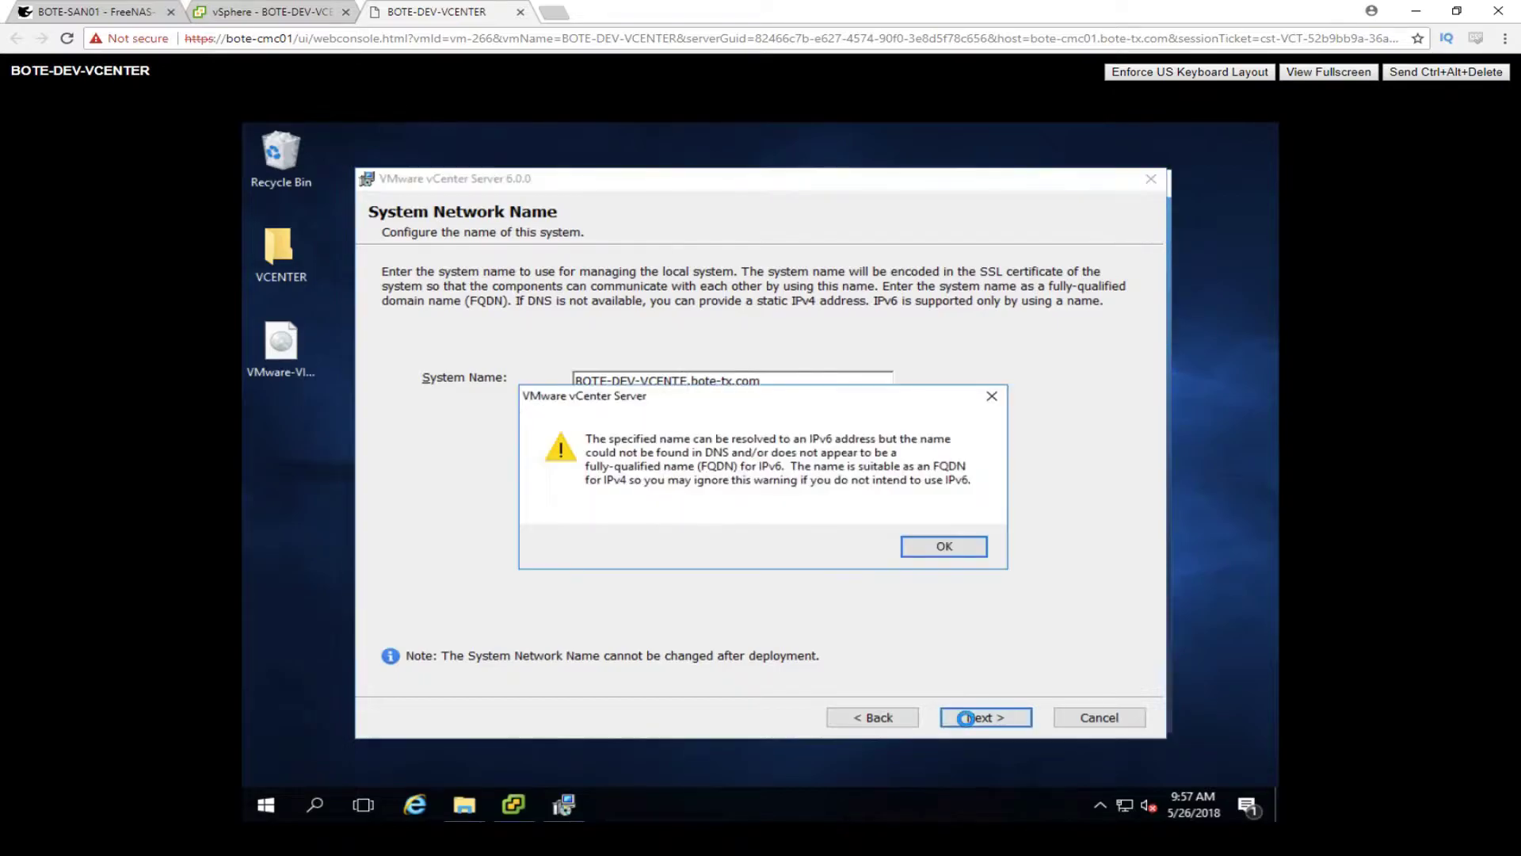
{"action": "left_click", "coordinate": [934, 555]}
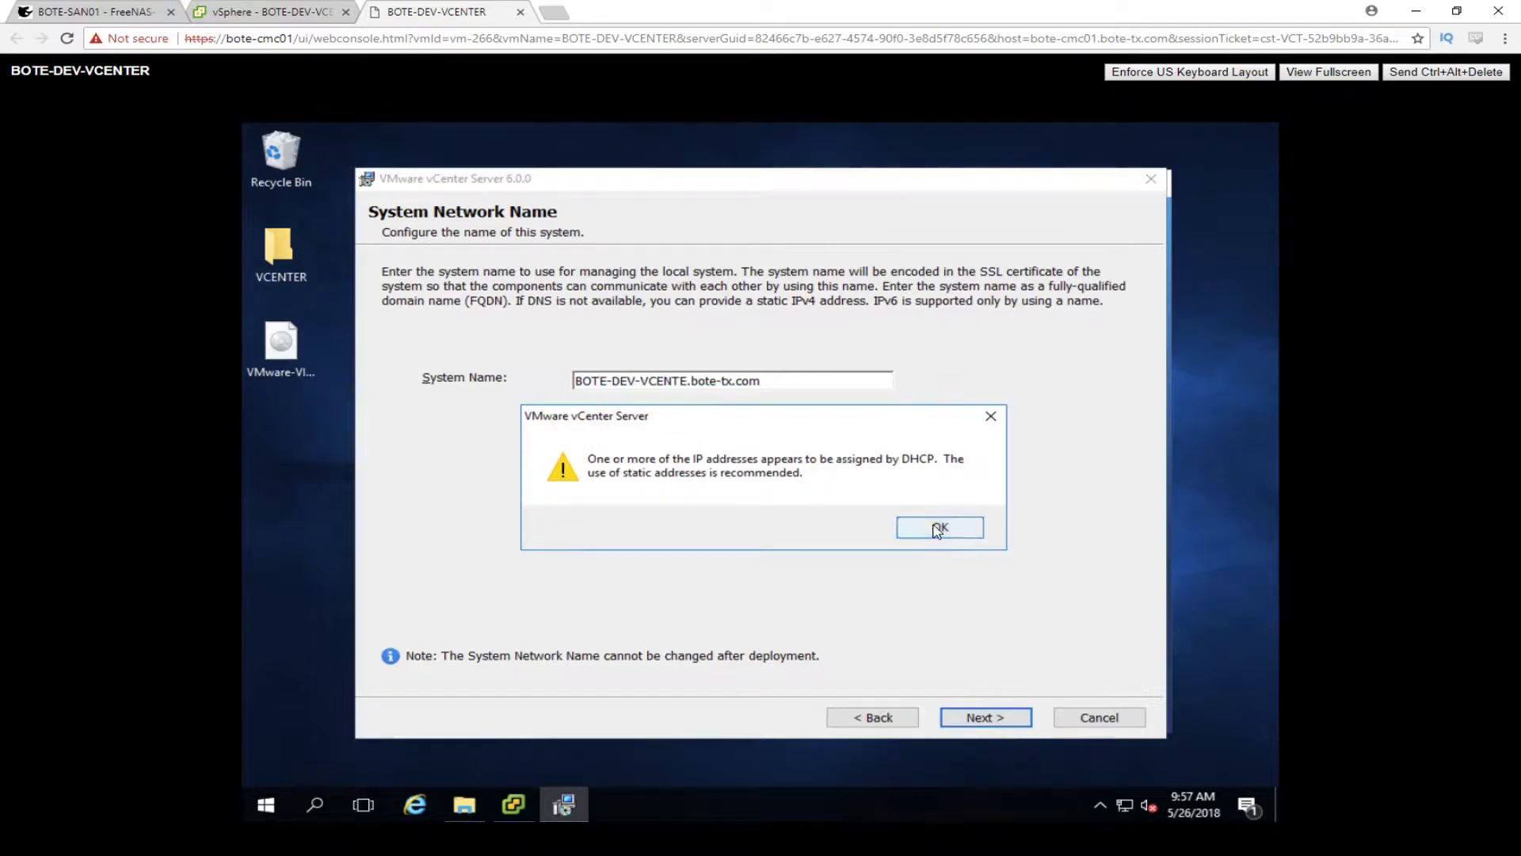
Dismiss the DHCP warning, then enter and confirm the vsphere.local SSO administrator password
{"action": "left_click", "coordinate": [938, 529]}
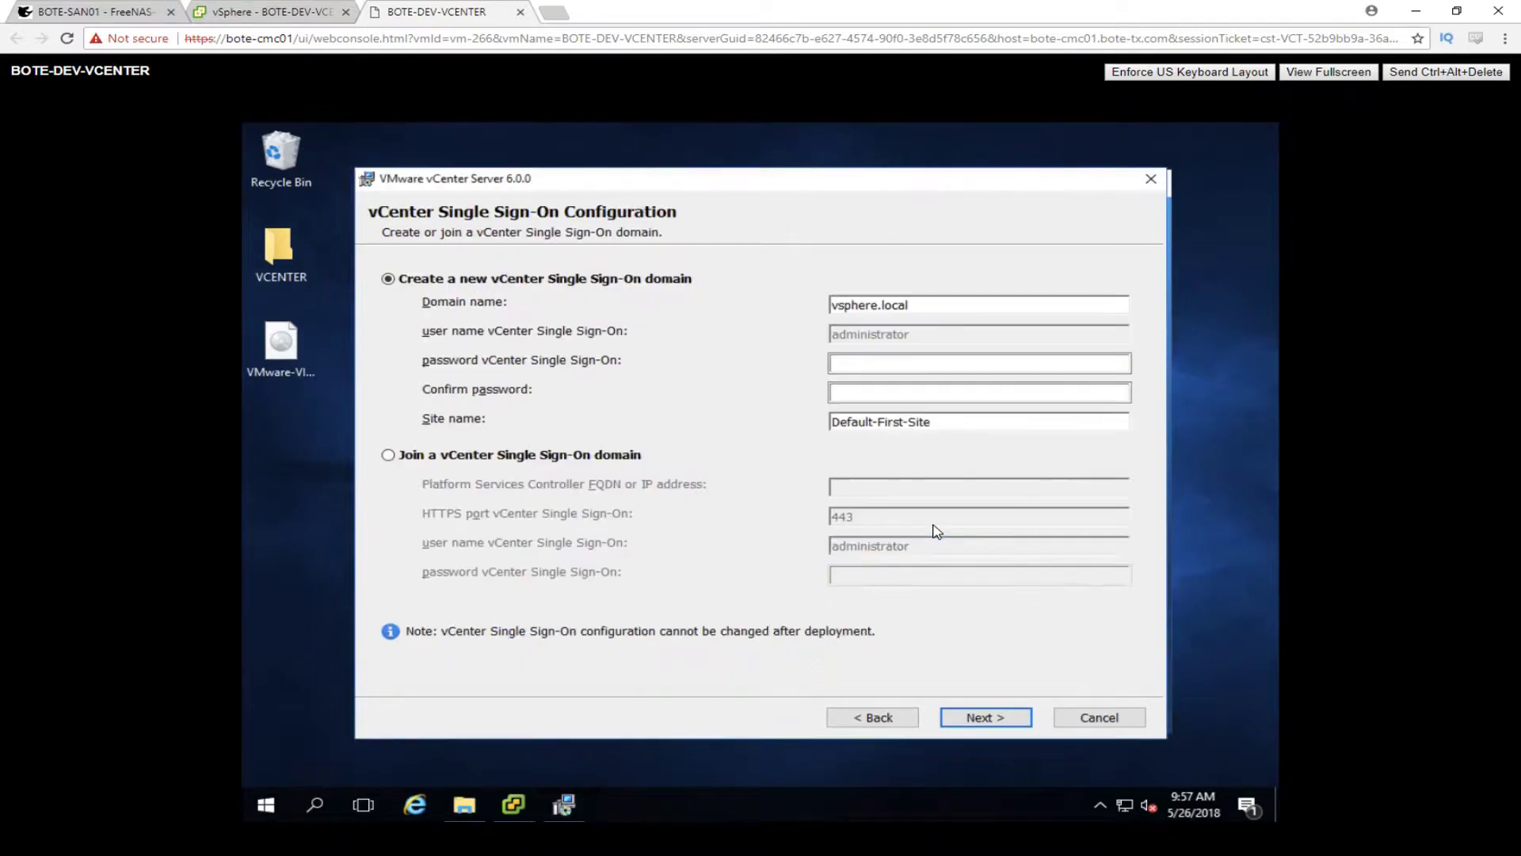
{"action": "left_click", "coordinate": [895, 363]}
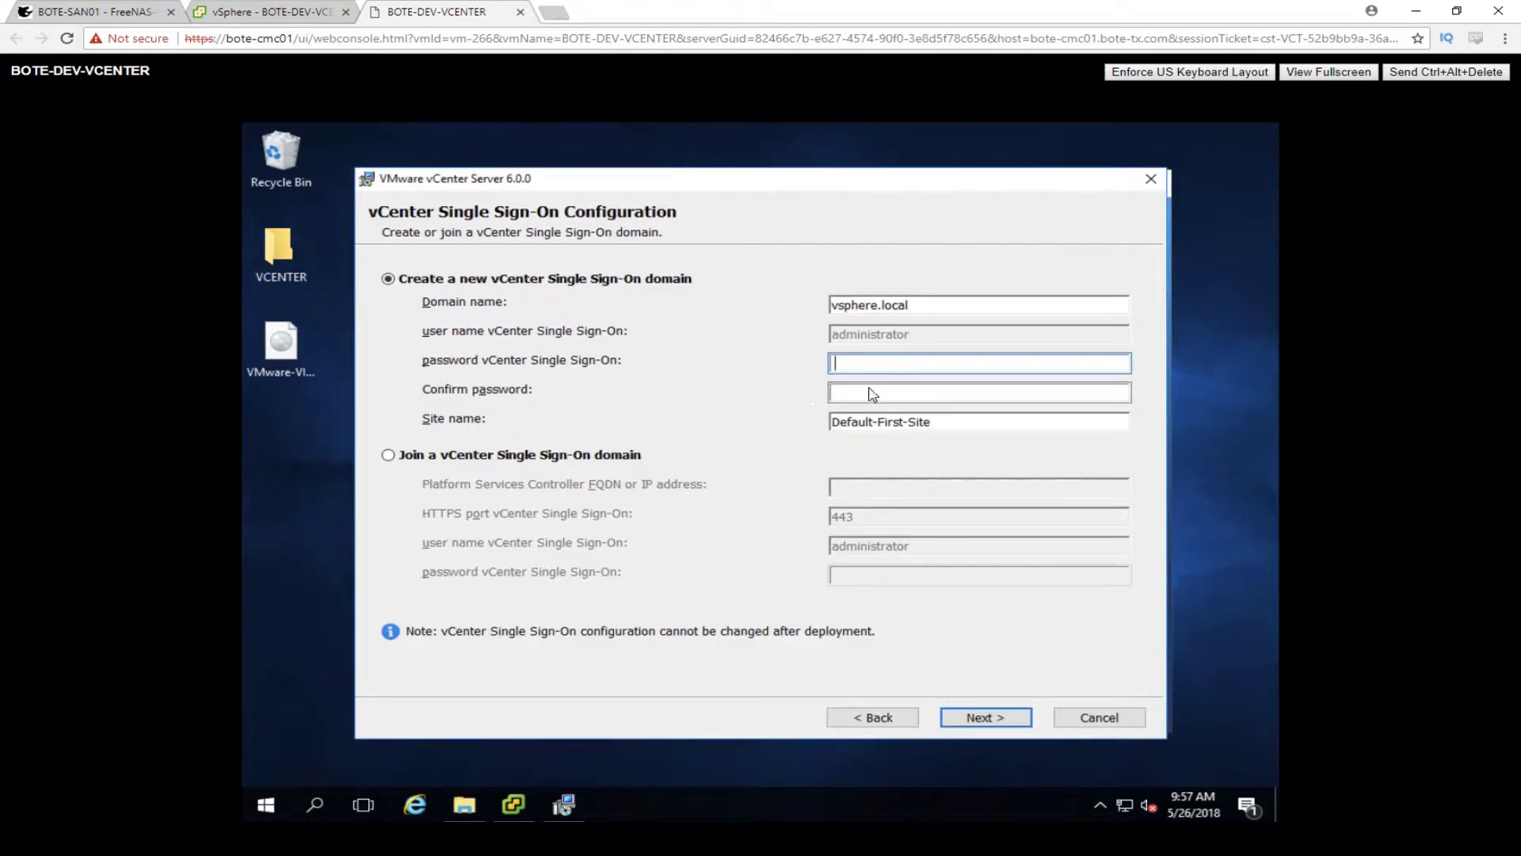
{"action": "type", "text": "•••••••••"}
{"action": "key", "text": "Tab"}
{"action": "type", "text": "••••••••"}
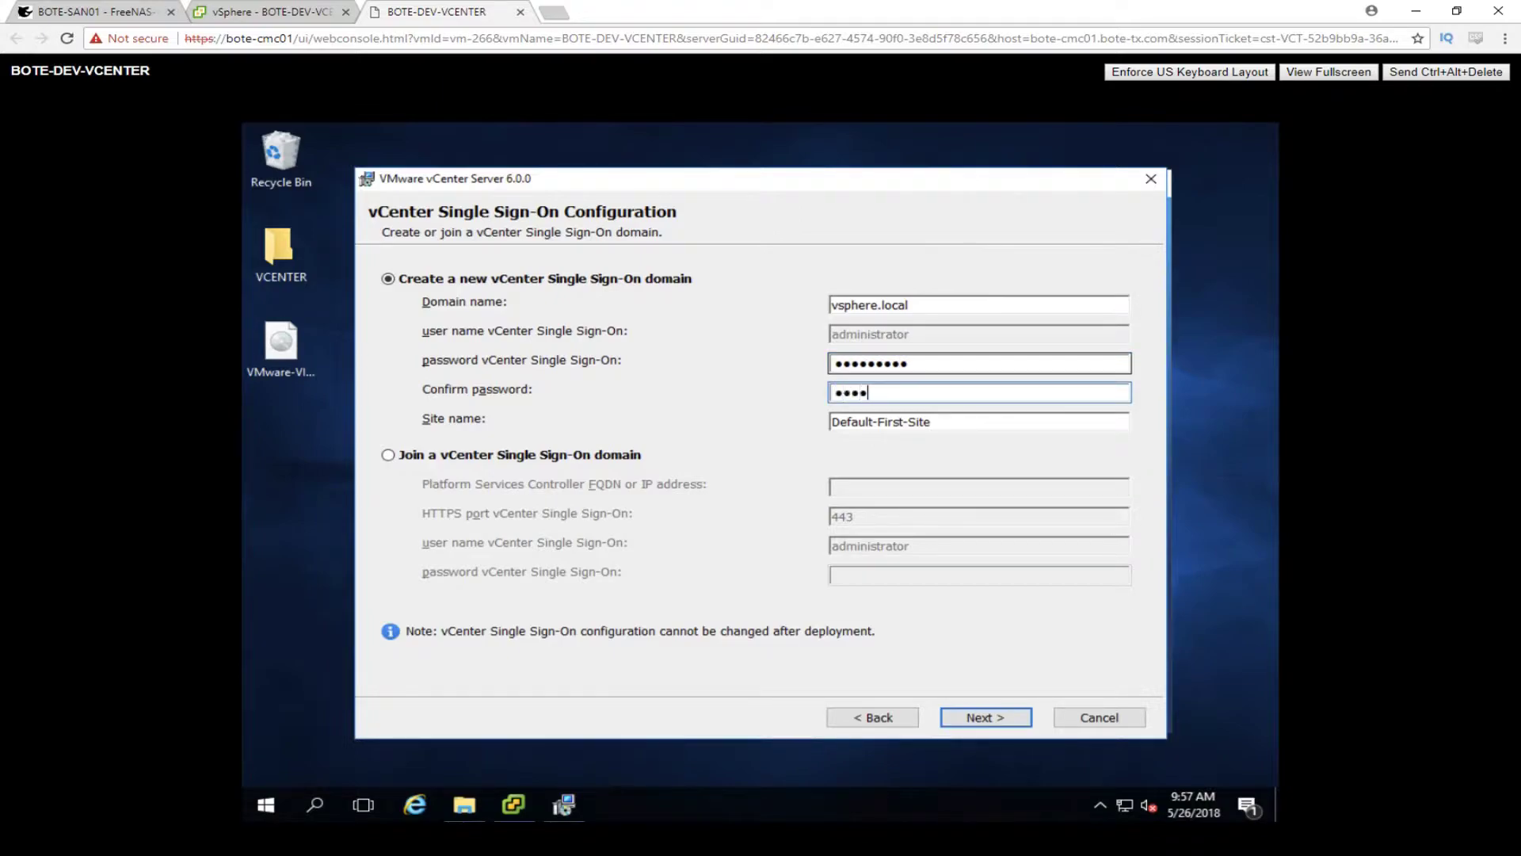
{"action": "key", "text": "ctrl+a"}
{"action": "key", "text": "BackSpace"}
{"action": "type", "text": "•••••••••"}
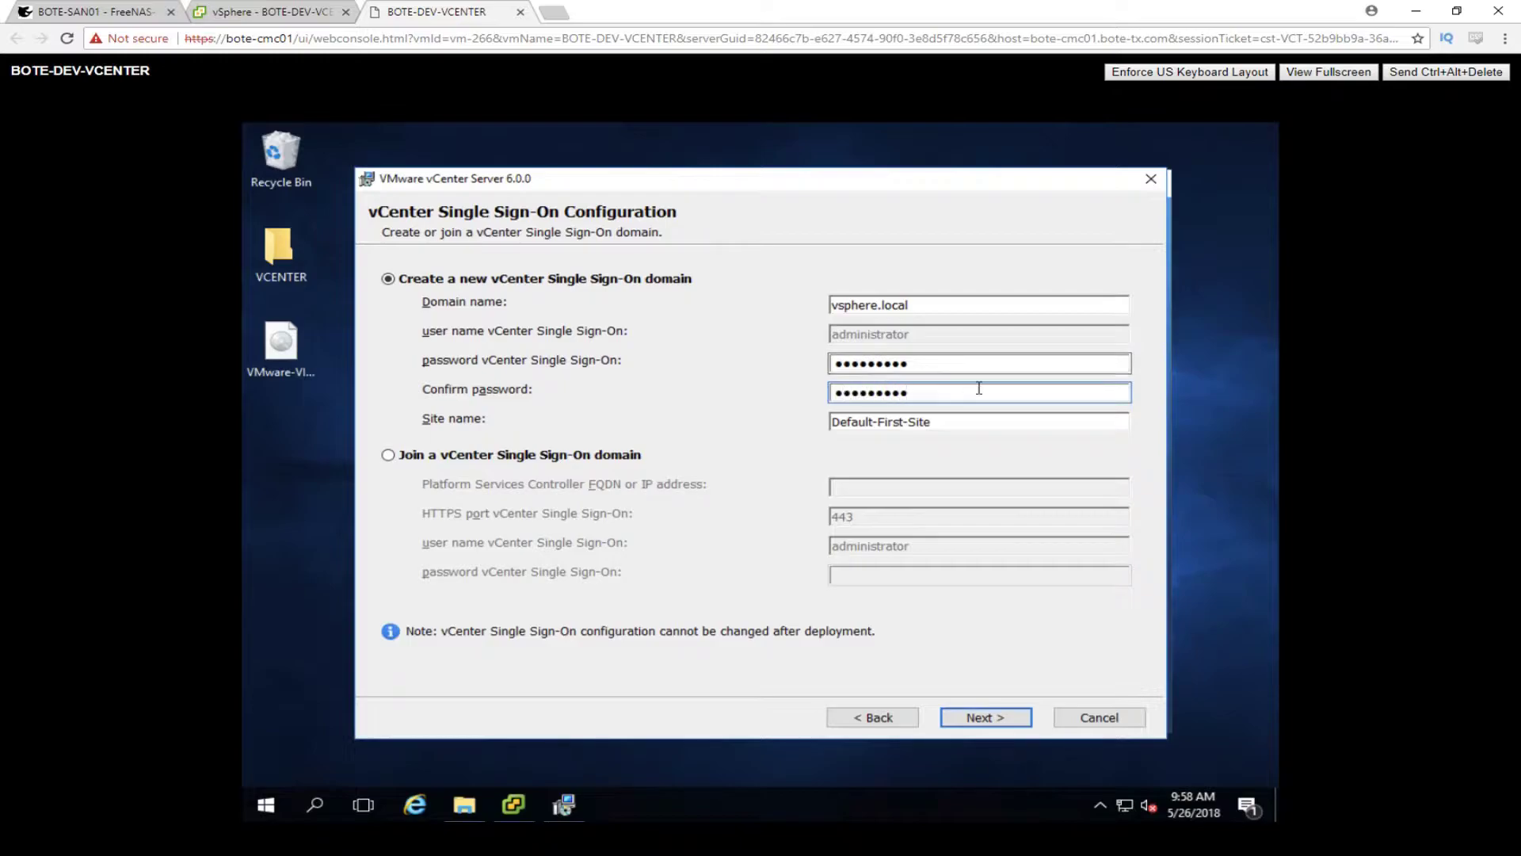
{"action": "left_click", "coordinate": [998, 725]}
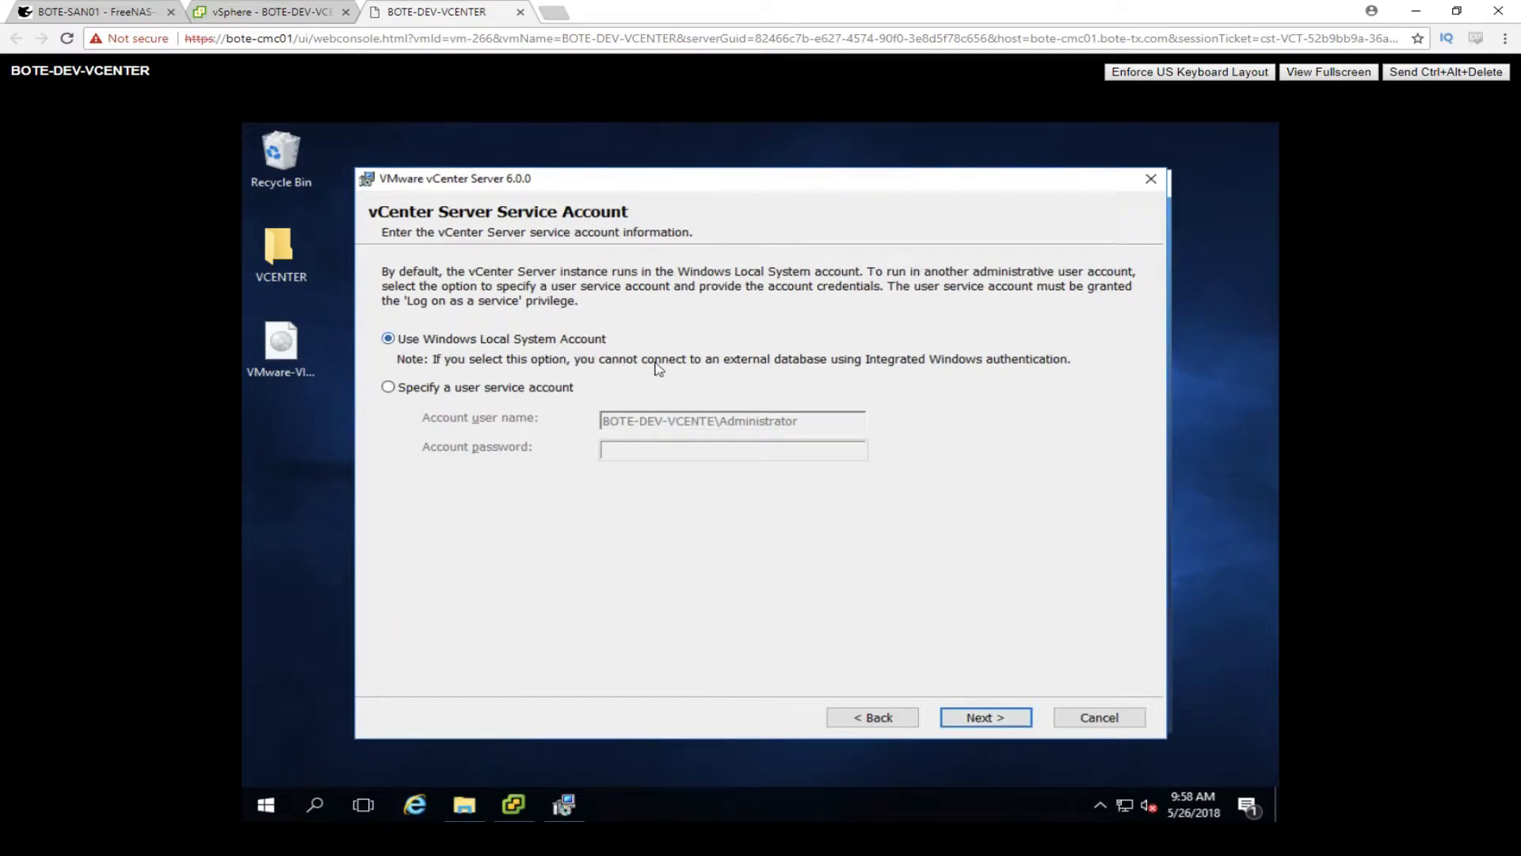
Keep the Windows Local System Account and select the embedded vPostgres database
{"action": "left_click", "coordinate": [975, 721]}
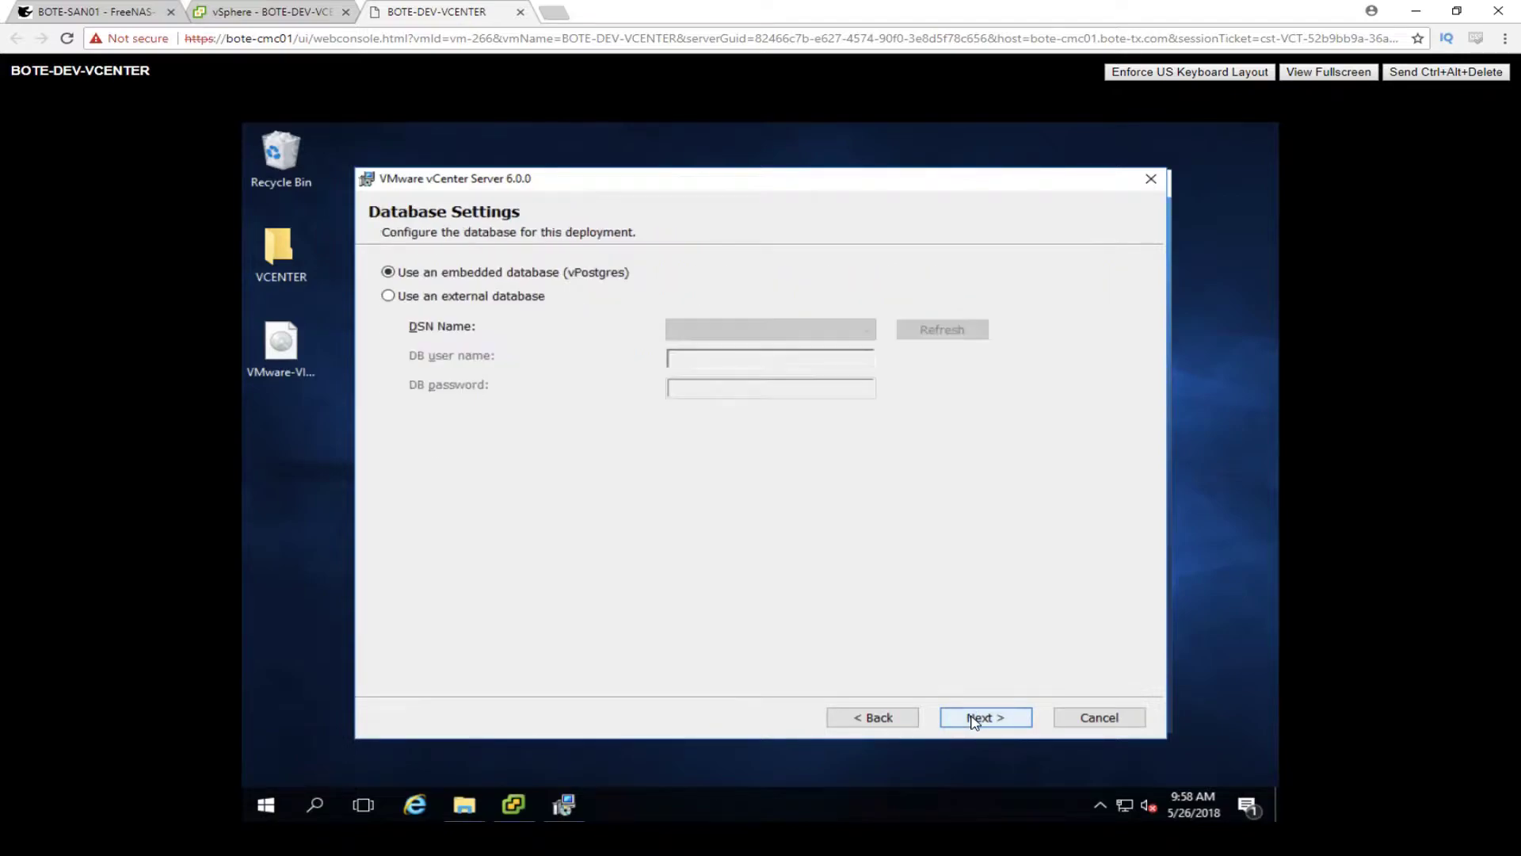
{"action": "left_click", "coordinate": [507, 299]}
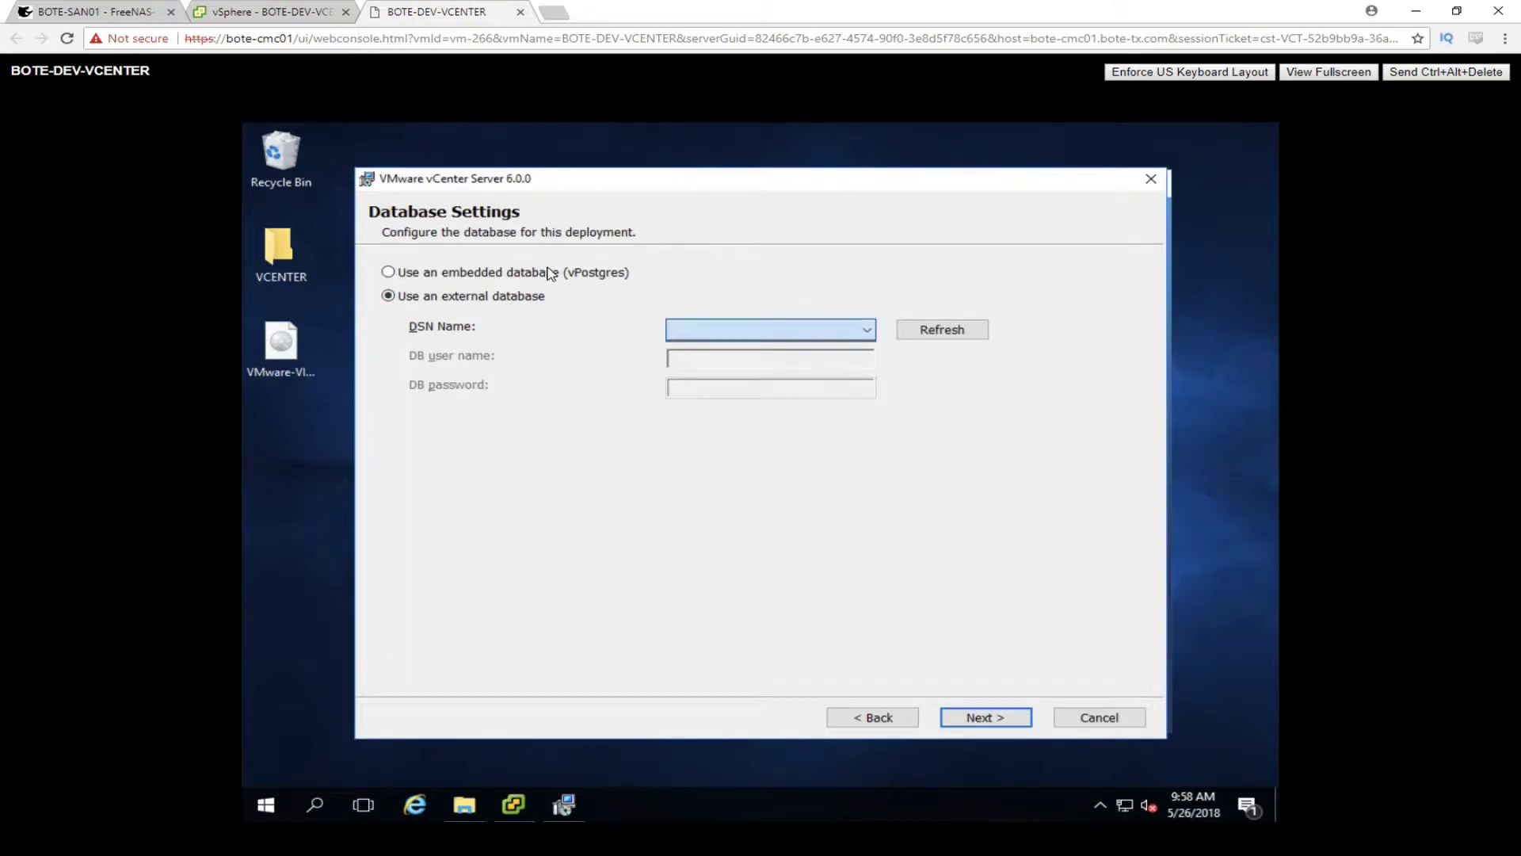
{"action": "left_click", "coordinate": [386, 273]}
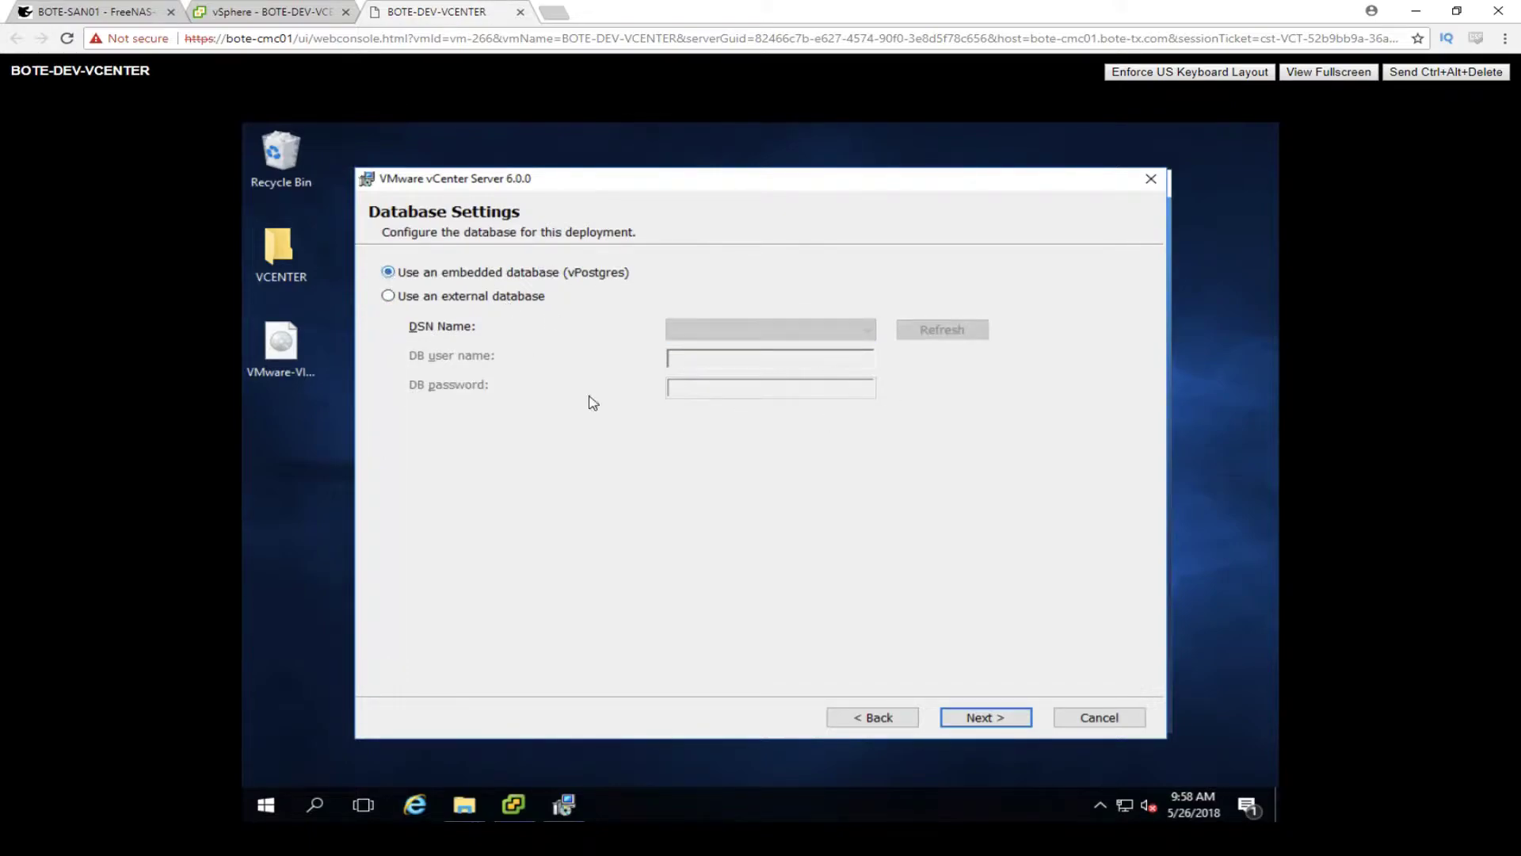
Accept the default ports and C:\Program Files\VMware\ destination folders
{"action": "left_click", "coordinate": [1022, 723]}
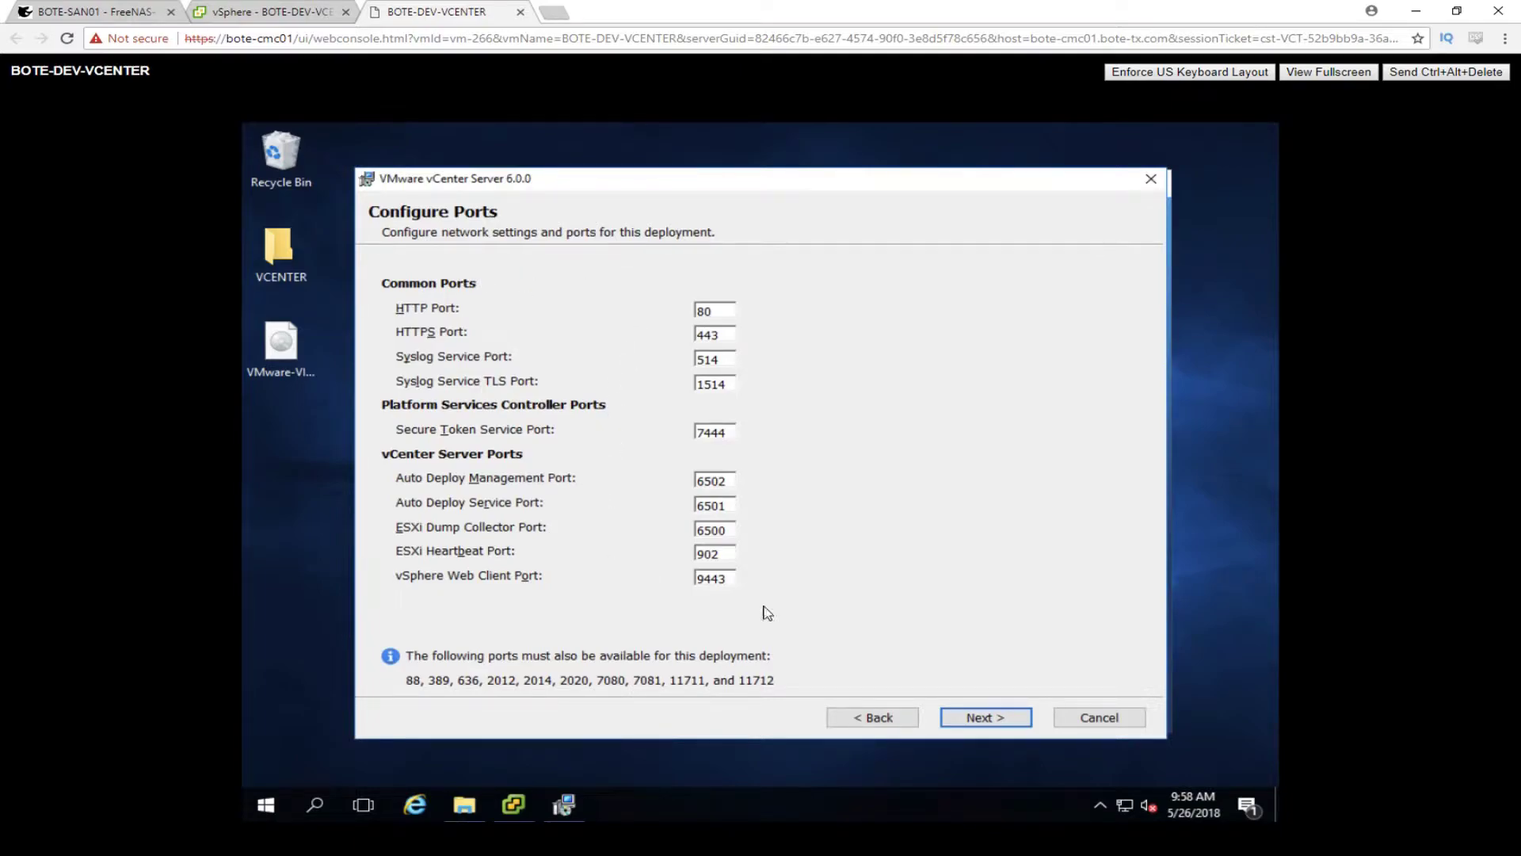
{"action": "left_click", "coordinate": [966, 723]}
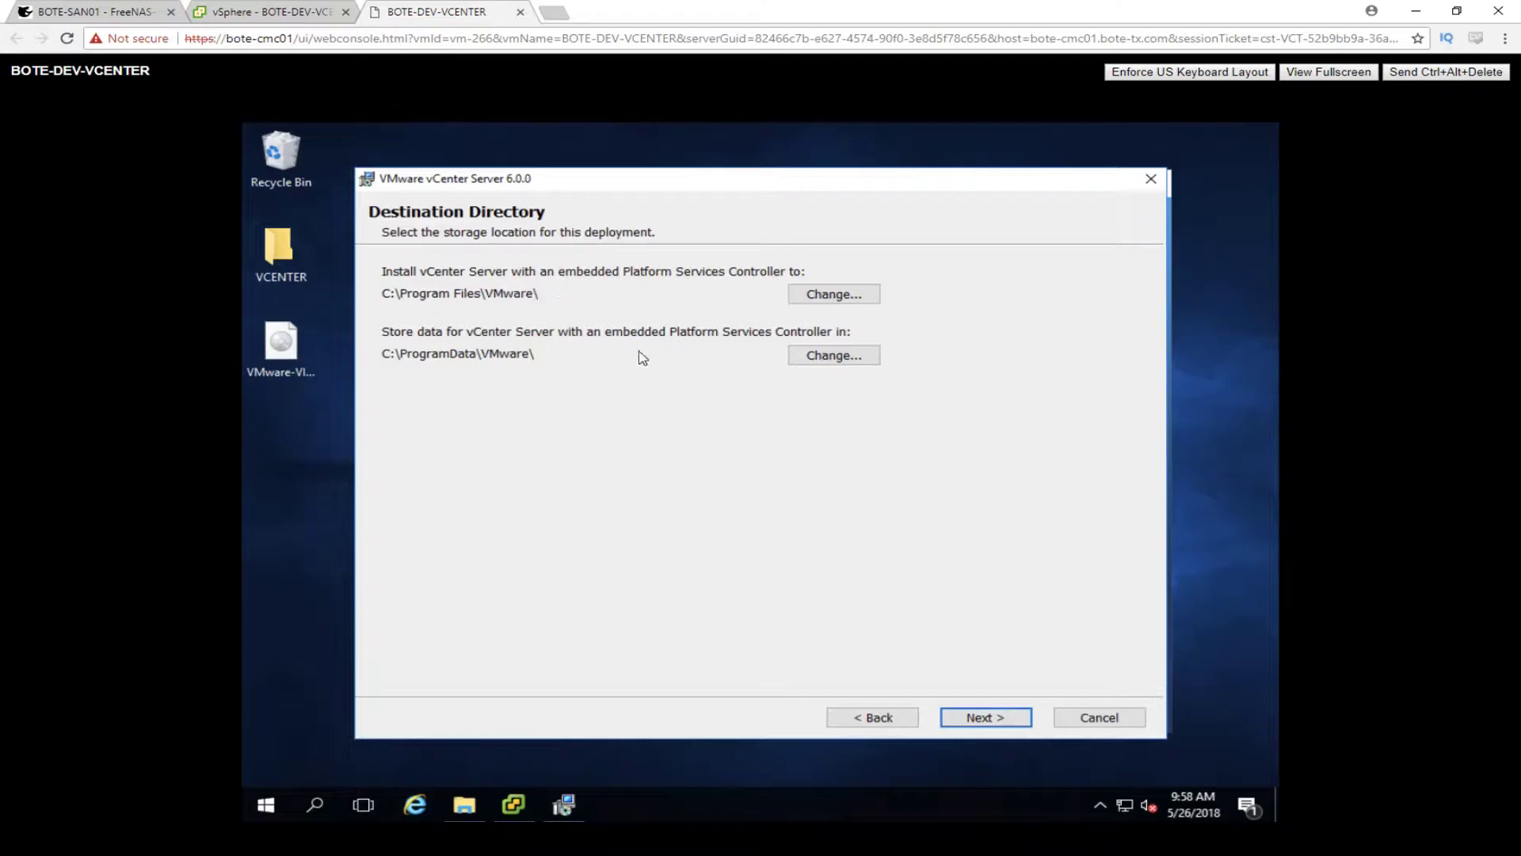
{"action": "left_click", "coordinate": [862, 723]}
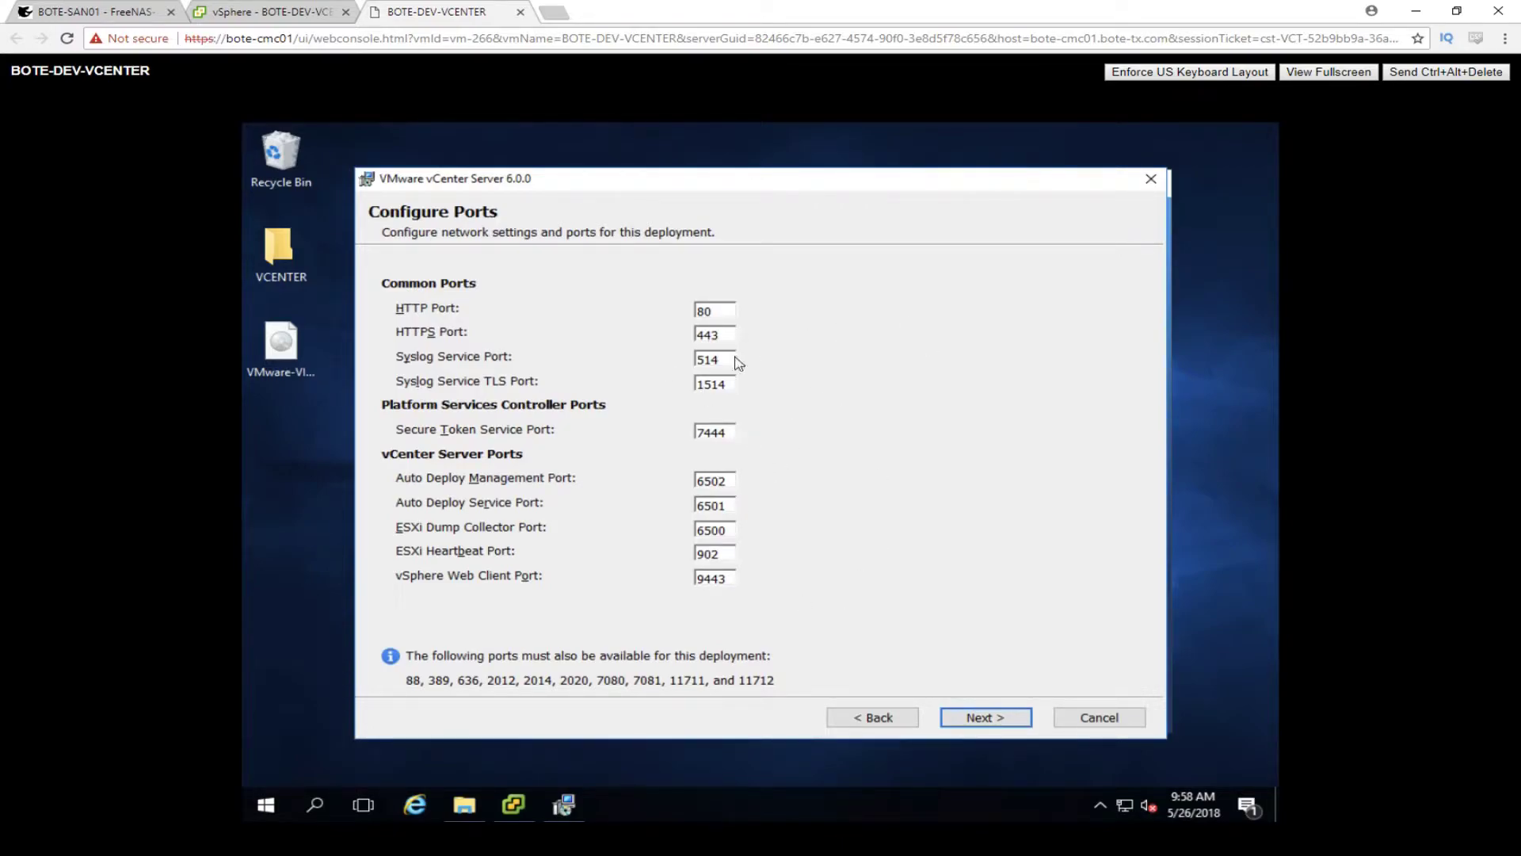
{"action": "left_click", "coordinate": [983, 717]}
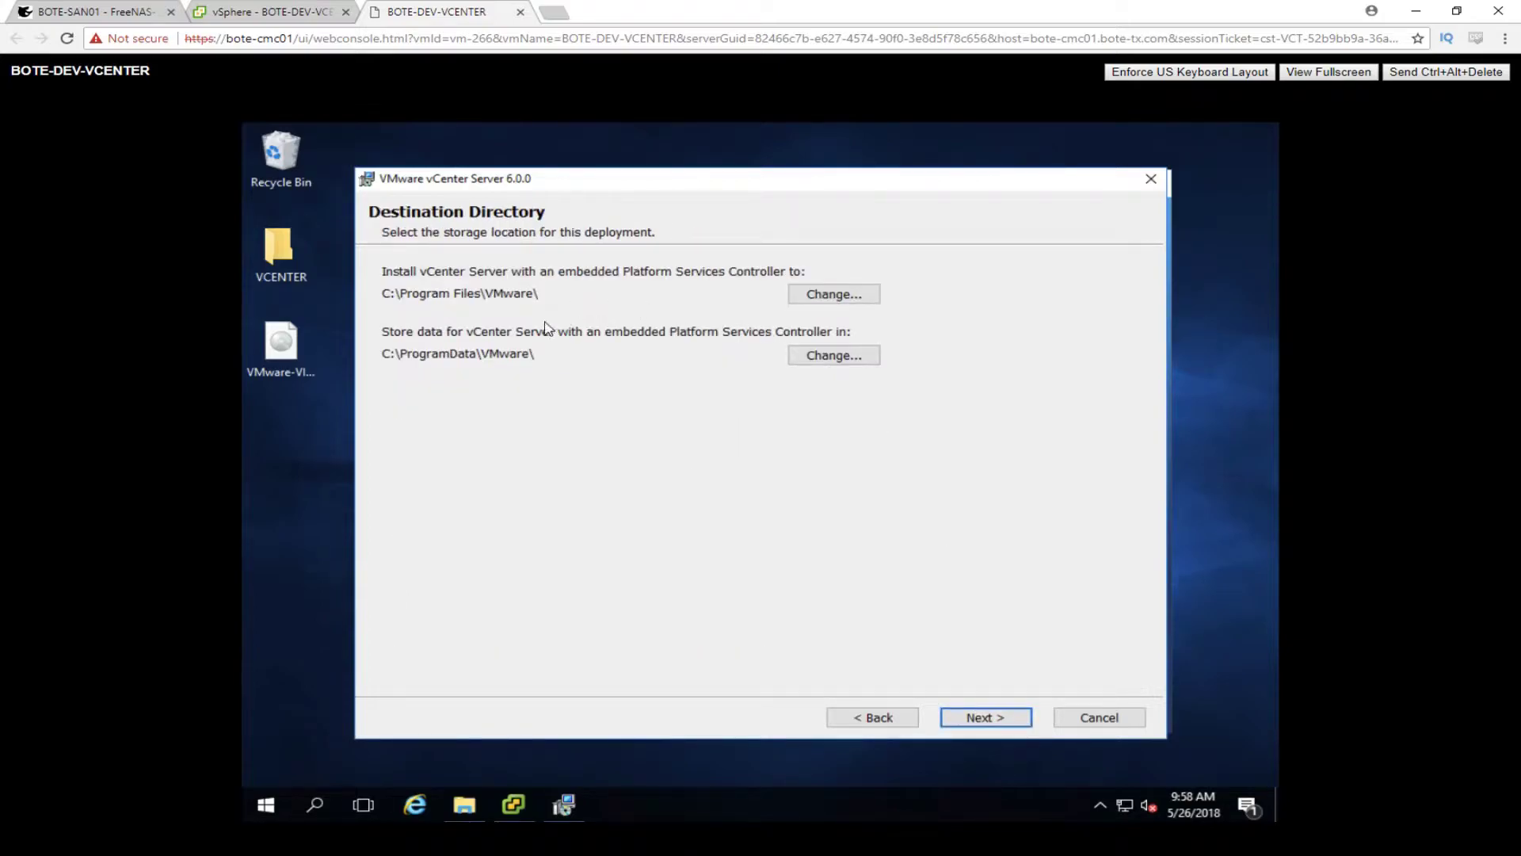
{"action": "left_click", "coordinate": [946, 720]}
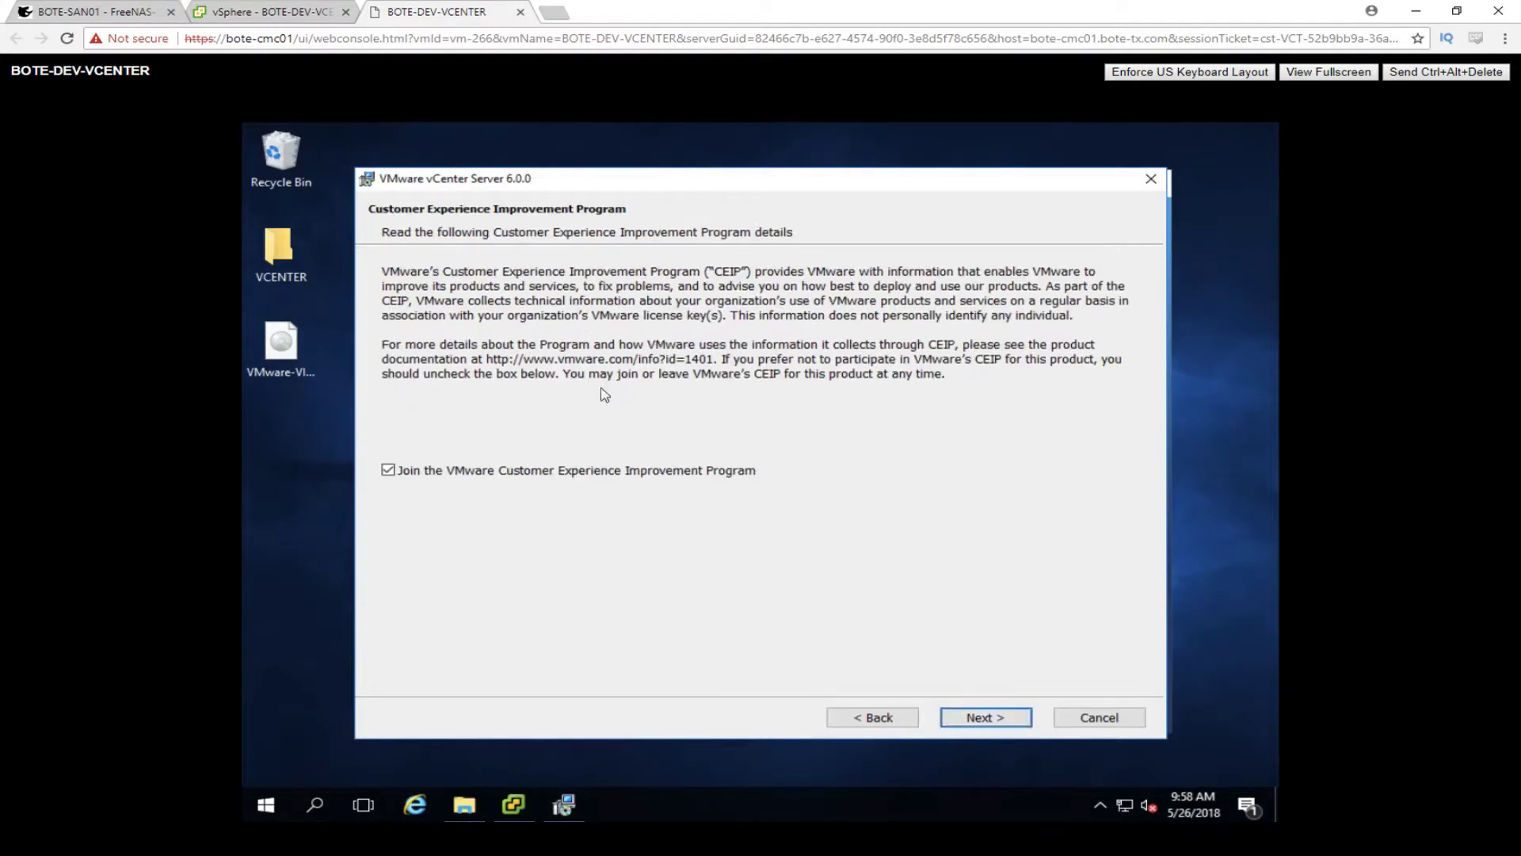
Uncheck 'Join the VMware Customer Experience Improvement Program' and continue
{"action": "left_click", "coordinate": [576, 473]}
{"action": "left_click", "coordinate": [968, 722]}
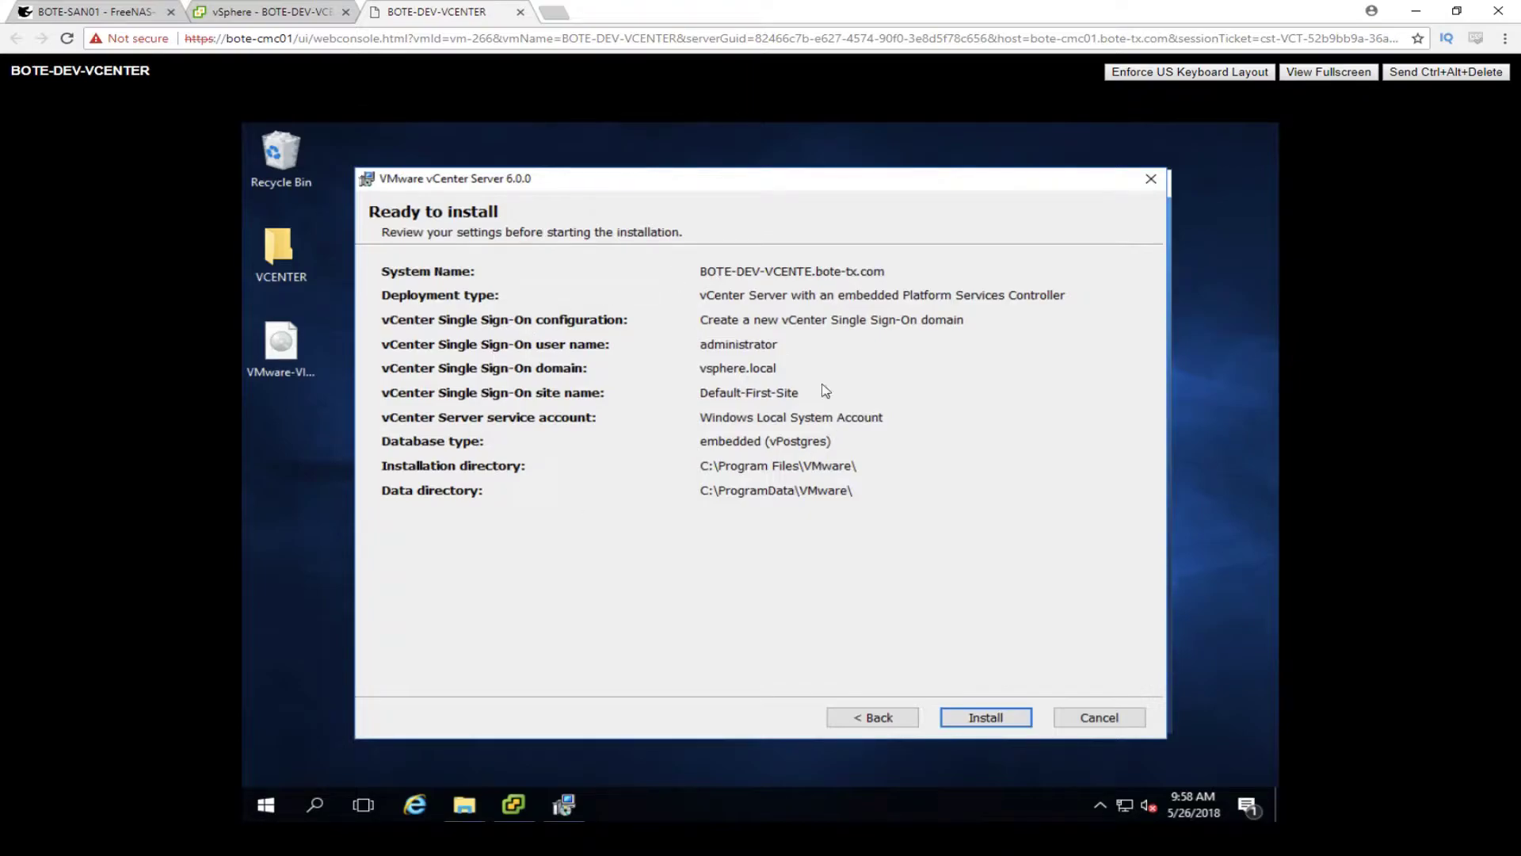
Install vCenter Server from the Ready to install page and let it complete
{"action": "left_click", "coordinate": [983, 717]}
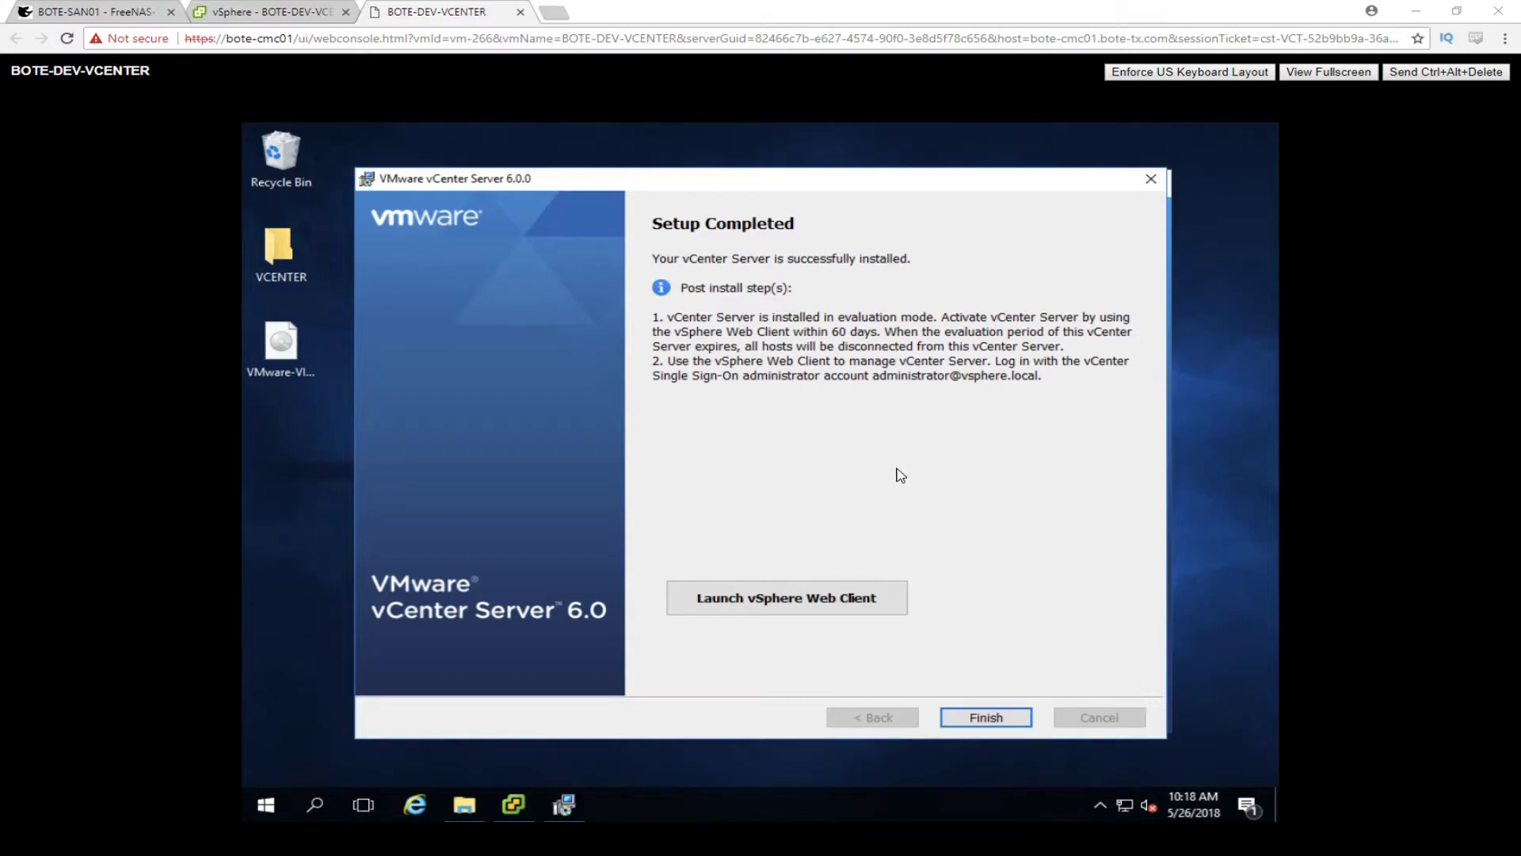
Finish the vCenter Server setup, then select vSphere Client and start its installation
{"action": "left_click", "coordinate": [986, 716]}
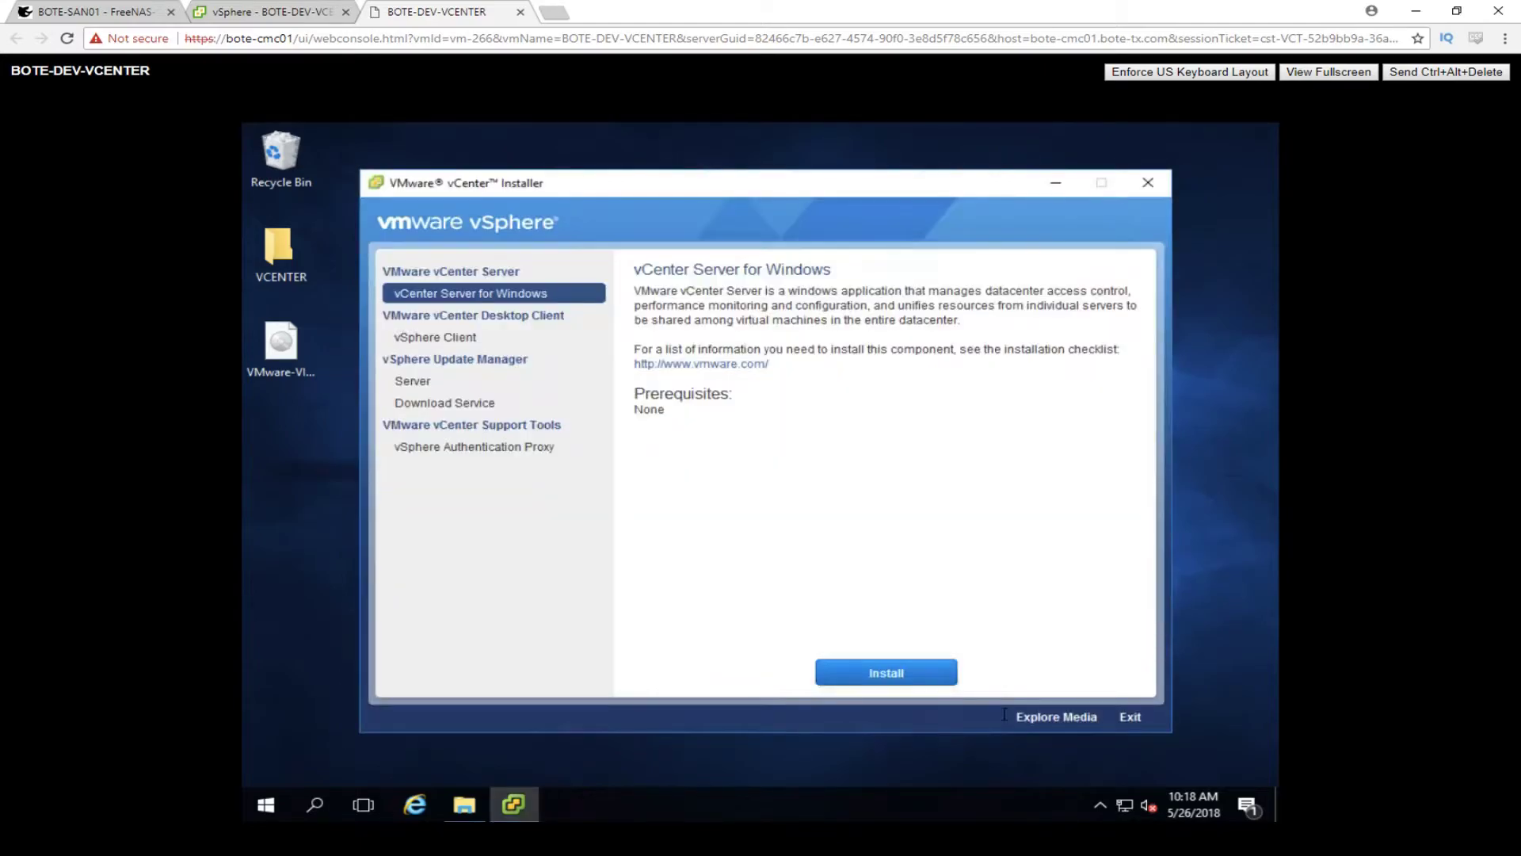
{"action": "left_click", "coordinate": [464, 338]}
{"action": "left_click", "coordinate": [892, 673]}
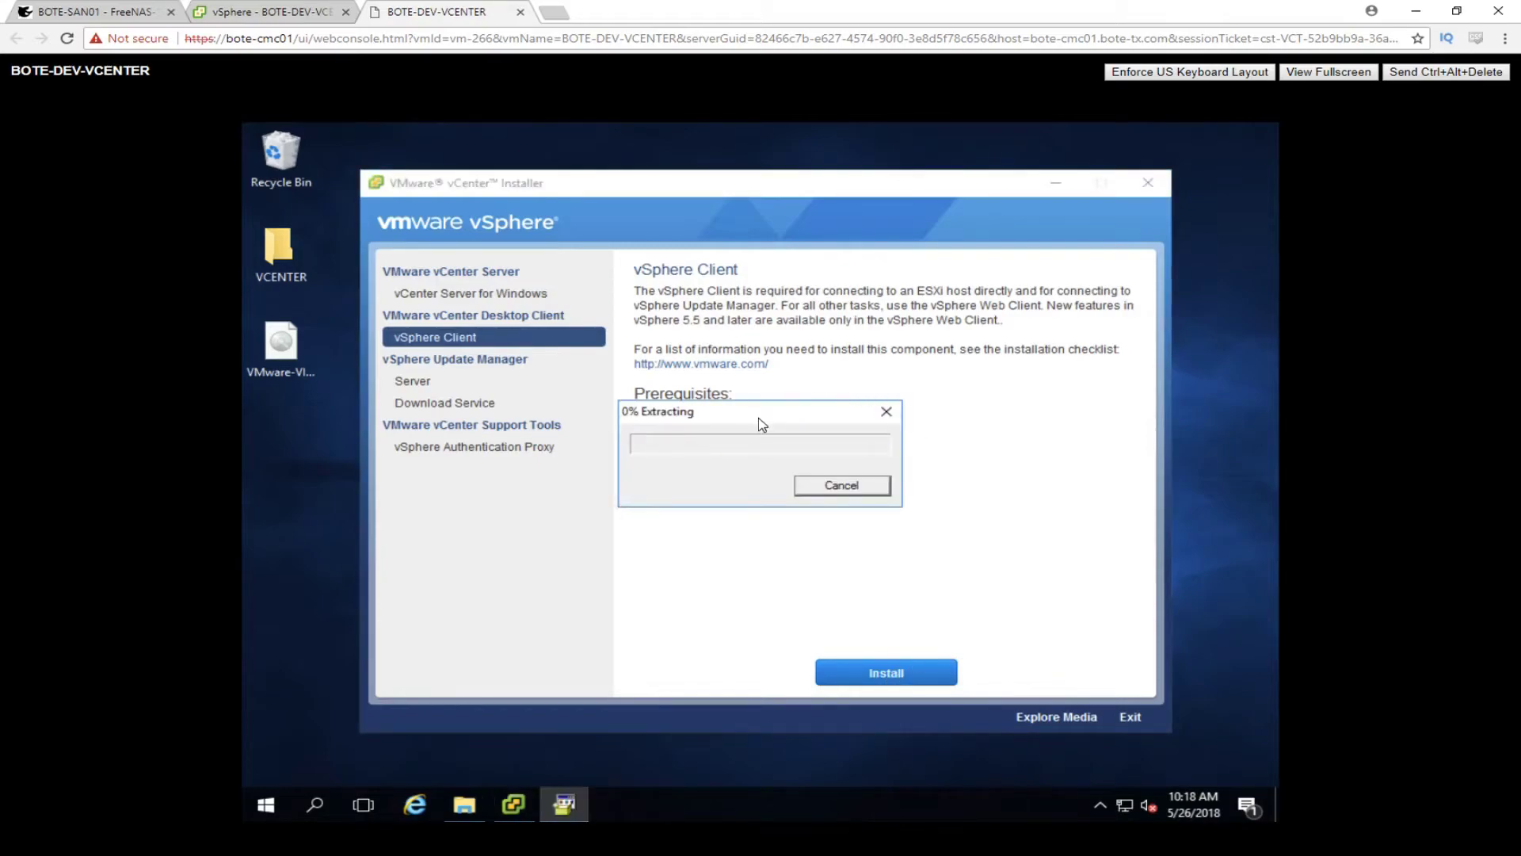
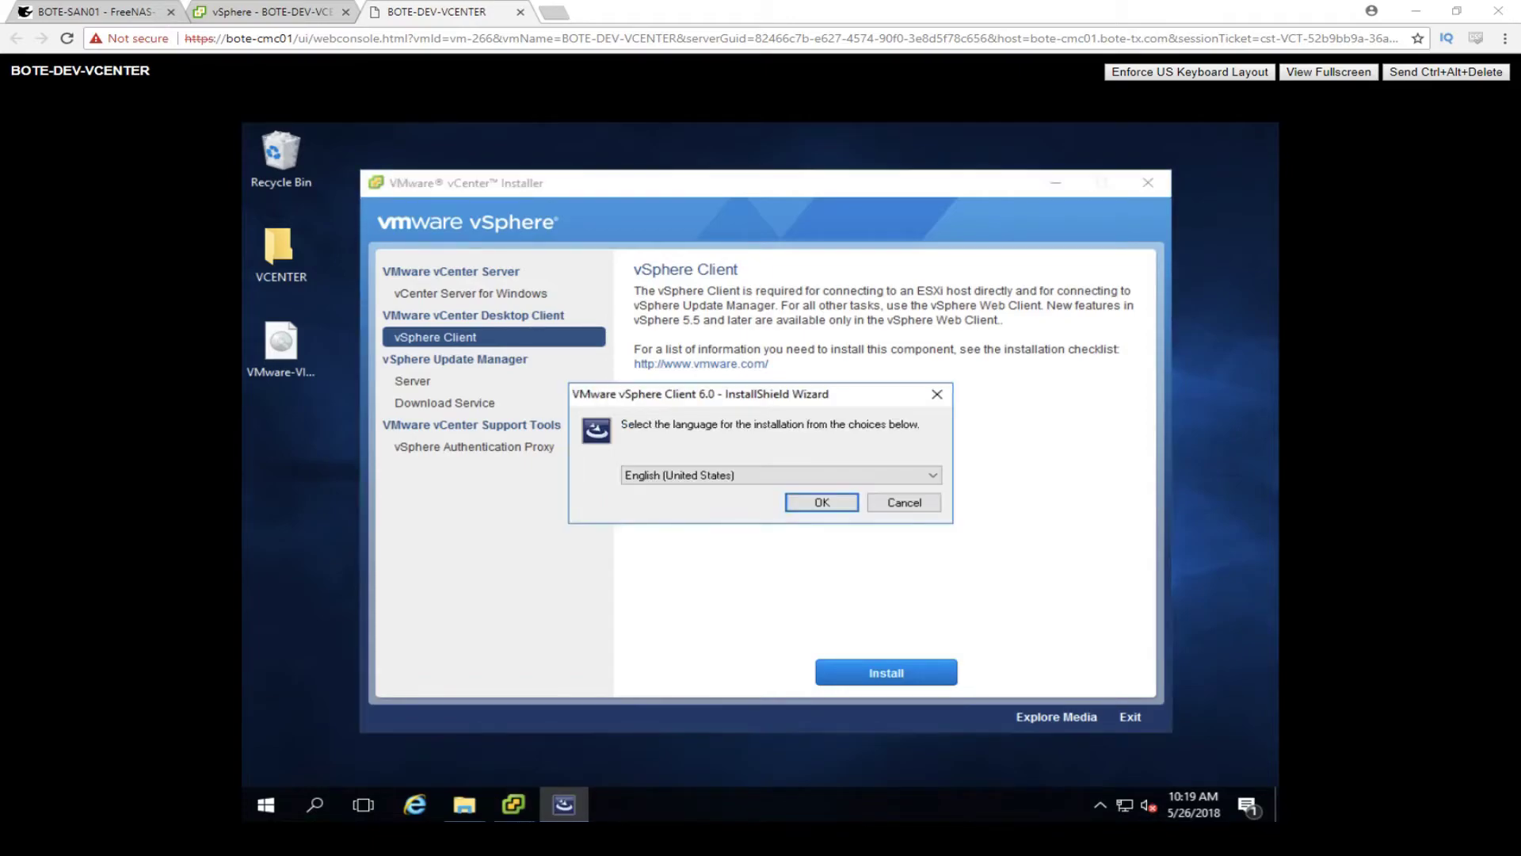
Install vSphere Client 6.0 in English, accepting the licence and keeping the default destination folder
{"action": "left_click", "coordinate": [819, 503]}
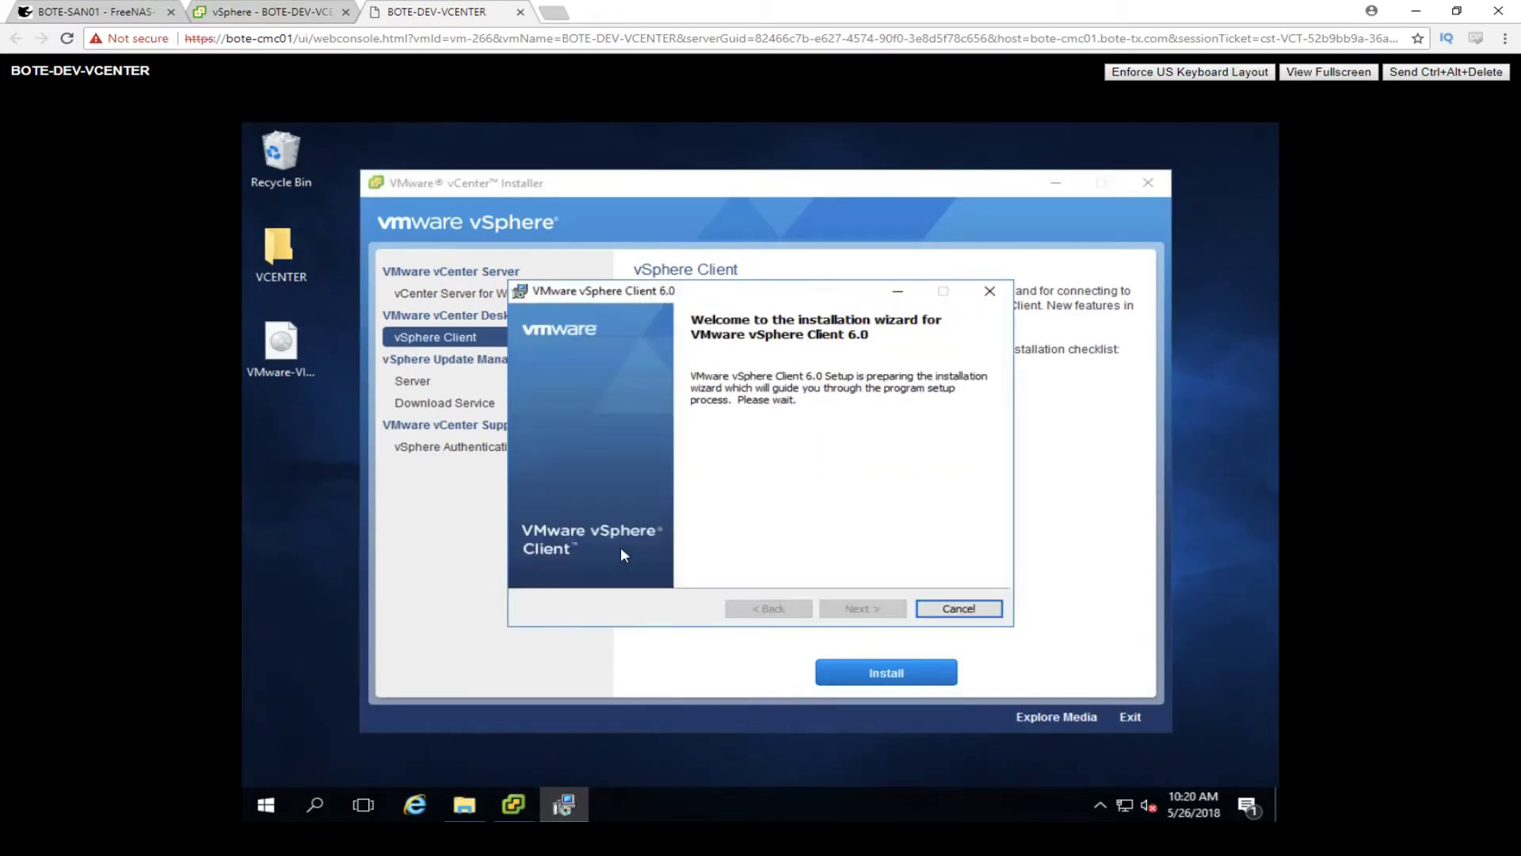
{"action": "left_click", "coordinate": [877, 607]}
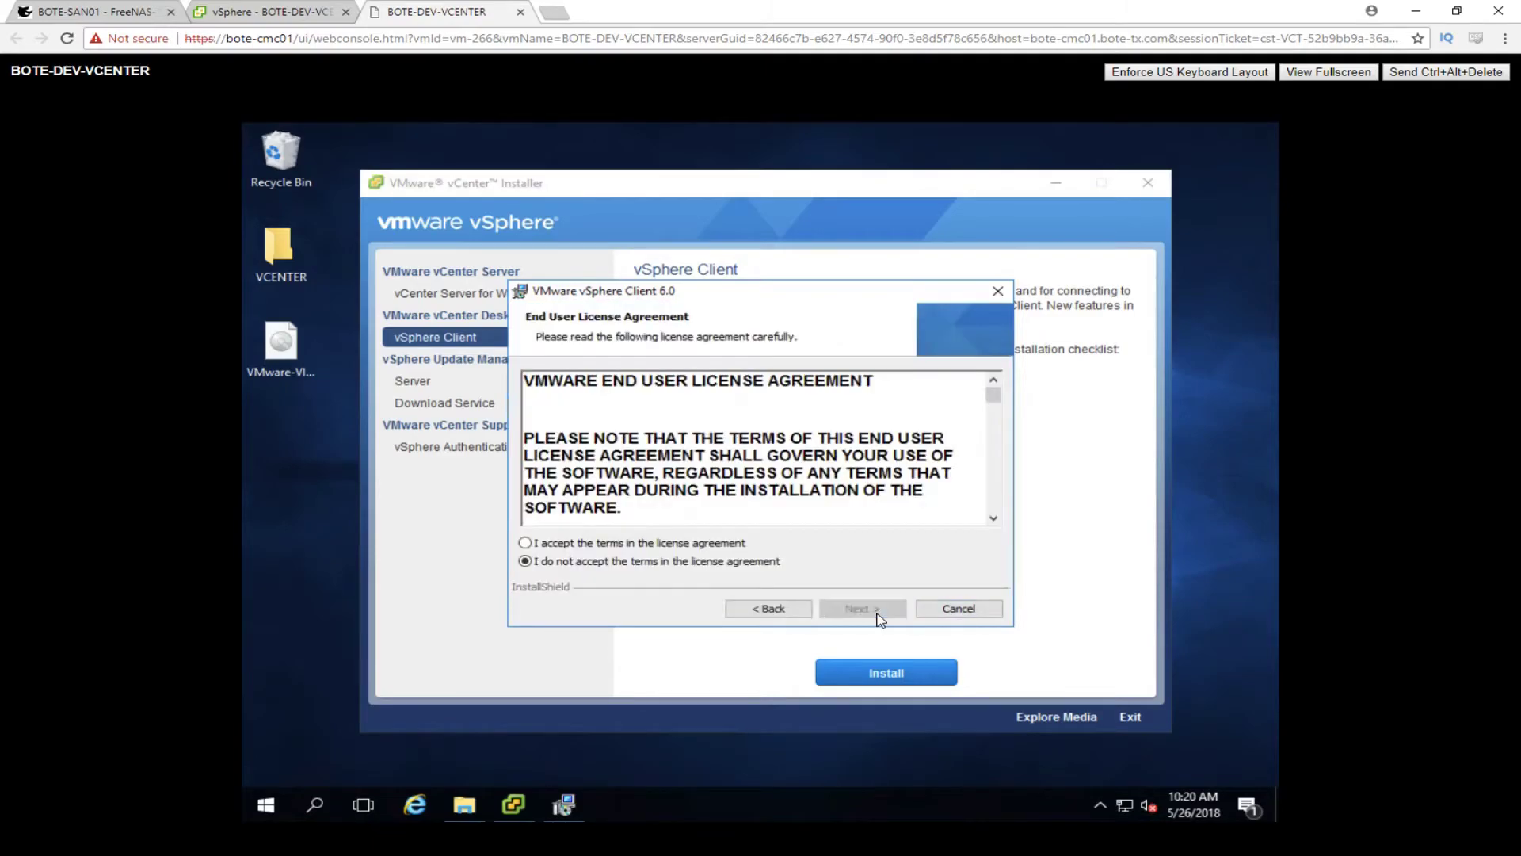
{"action": "left_click", "coordinate": [714, 544]}
{"action": "left_click", "coordinate": [881, 610]}
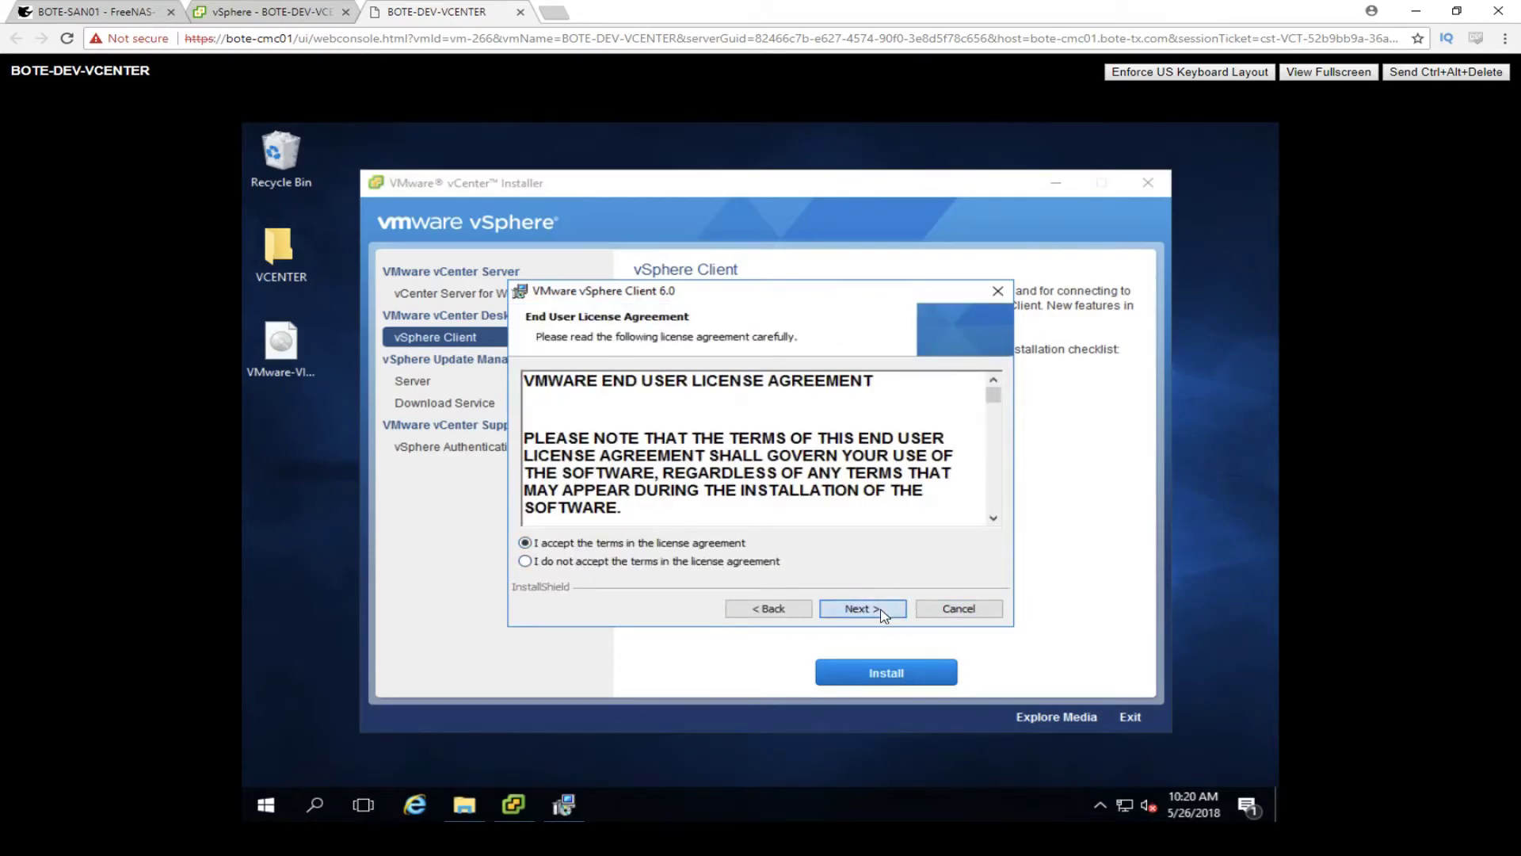
{"action": "left_click", "coordinate": [881, 610]}
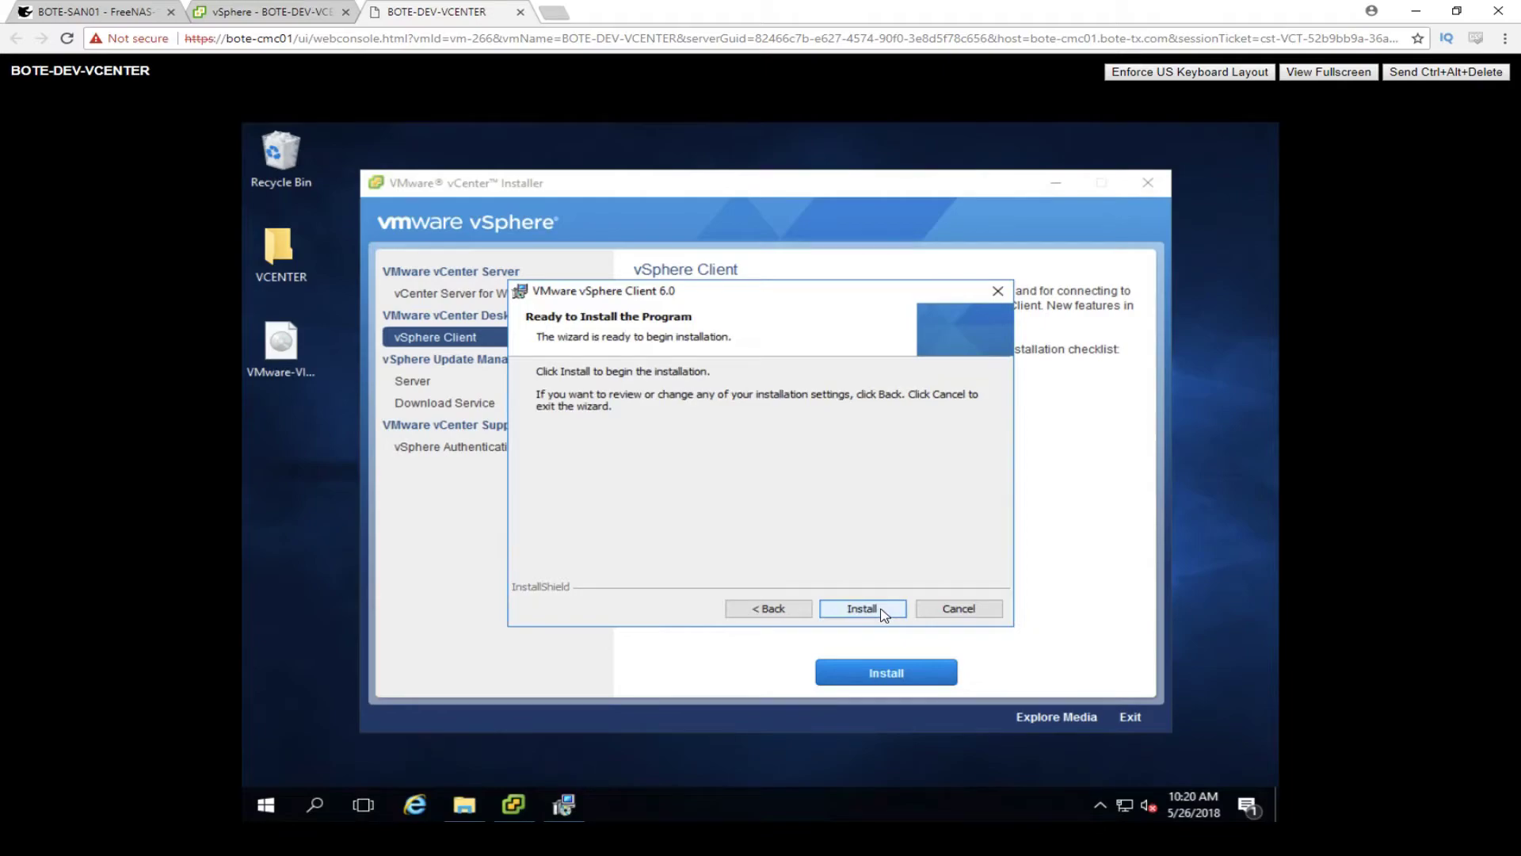
{"action": "left_click", "coordinate": [880, 609]}
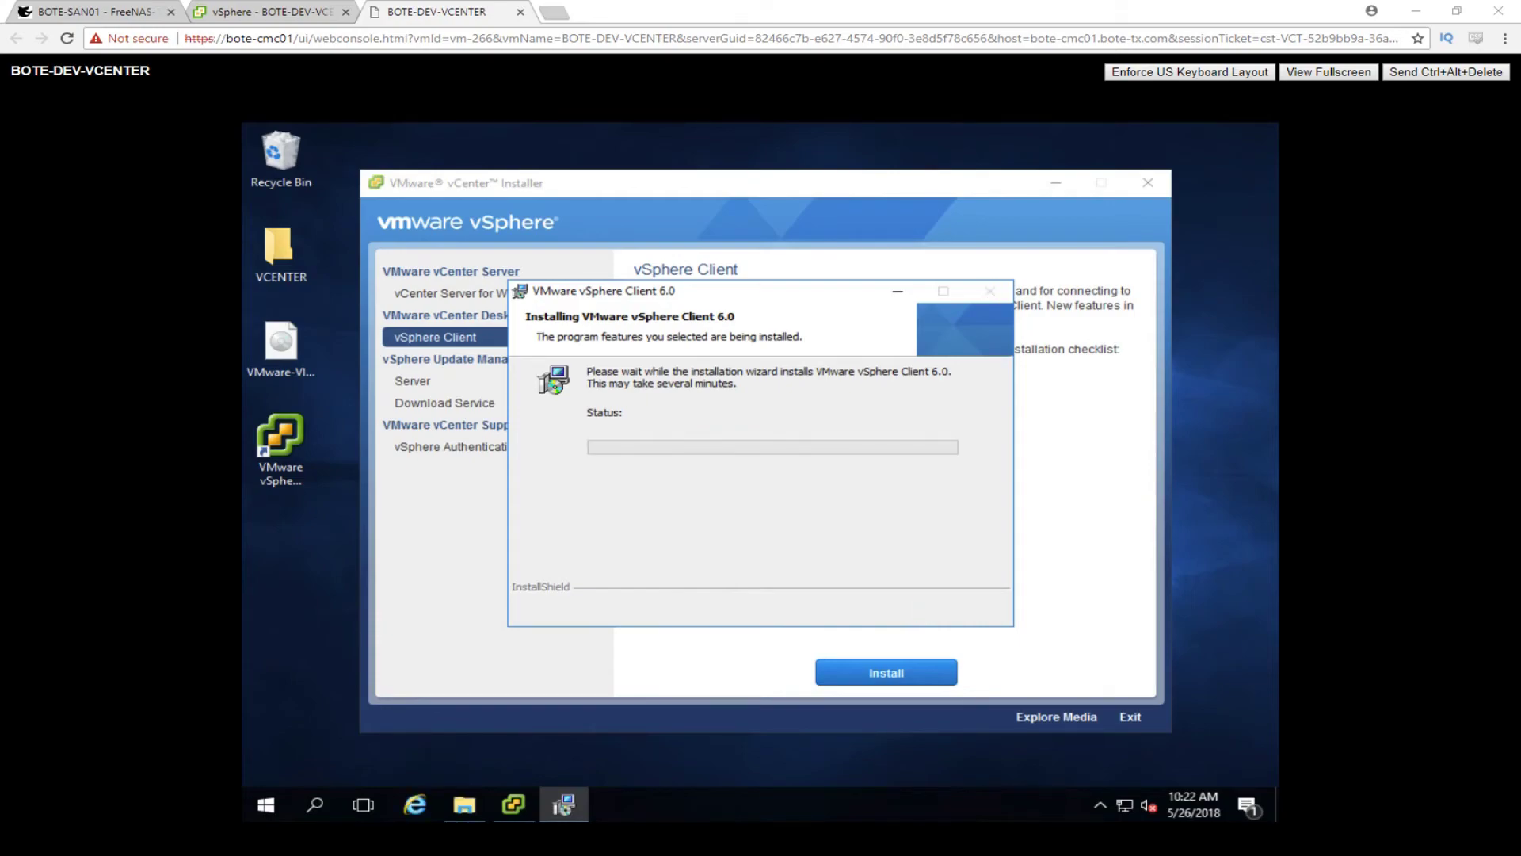
Finish the completed vSphere Client 6.0 installation and close its wizard
{"action": "left_click", "coordinate": [869, 610]}
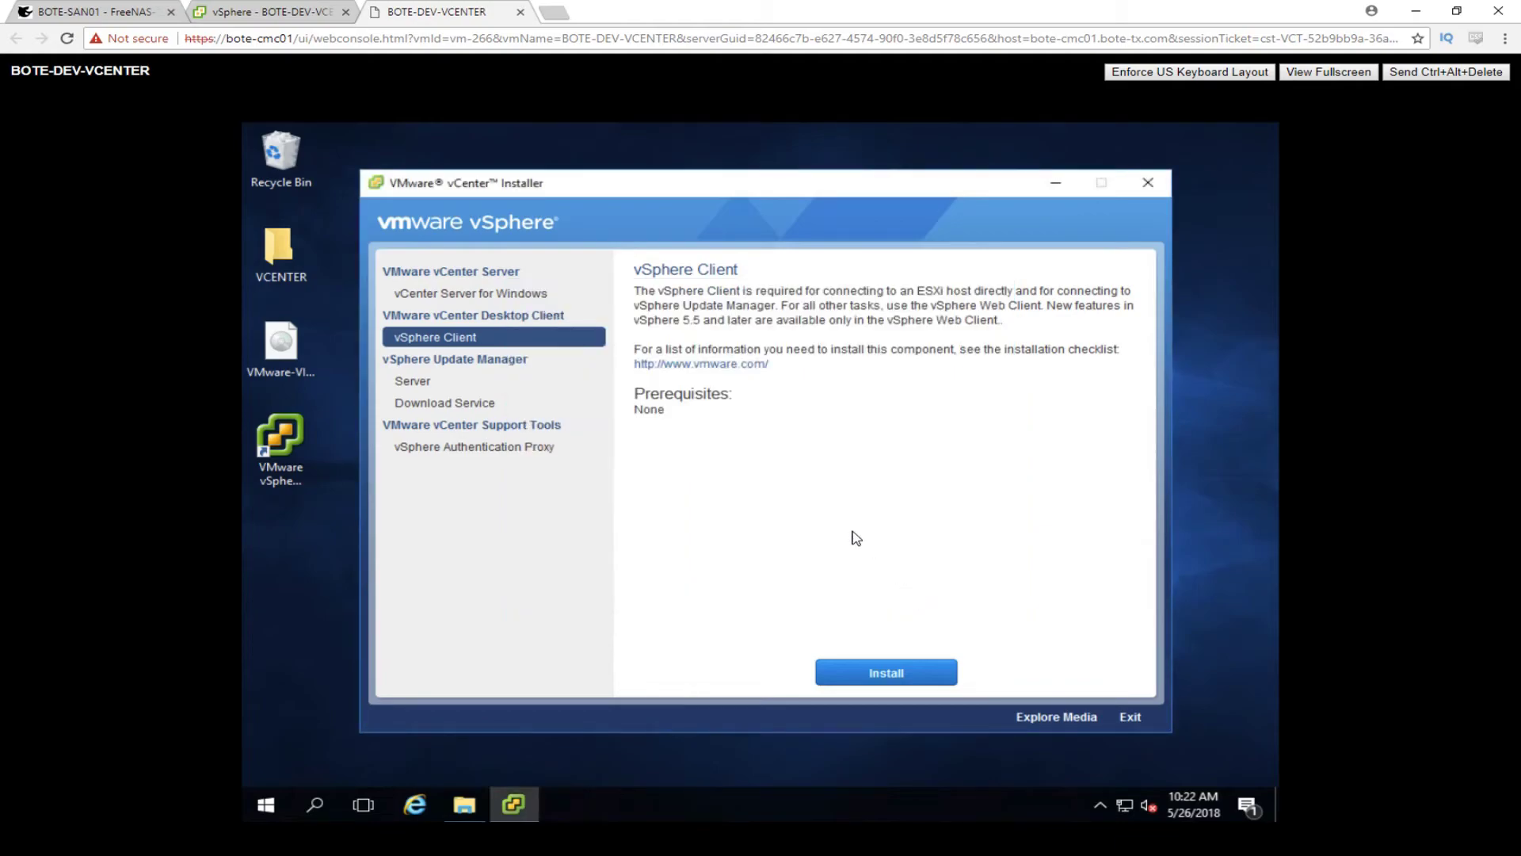
Install vSphere Update Manager Server with embedded Microsoft SQL Server 2012 Express as its database
{"action": "left_click", "coordinate": [259, 465]}
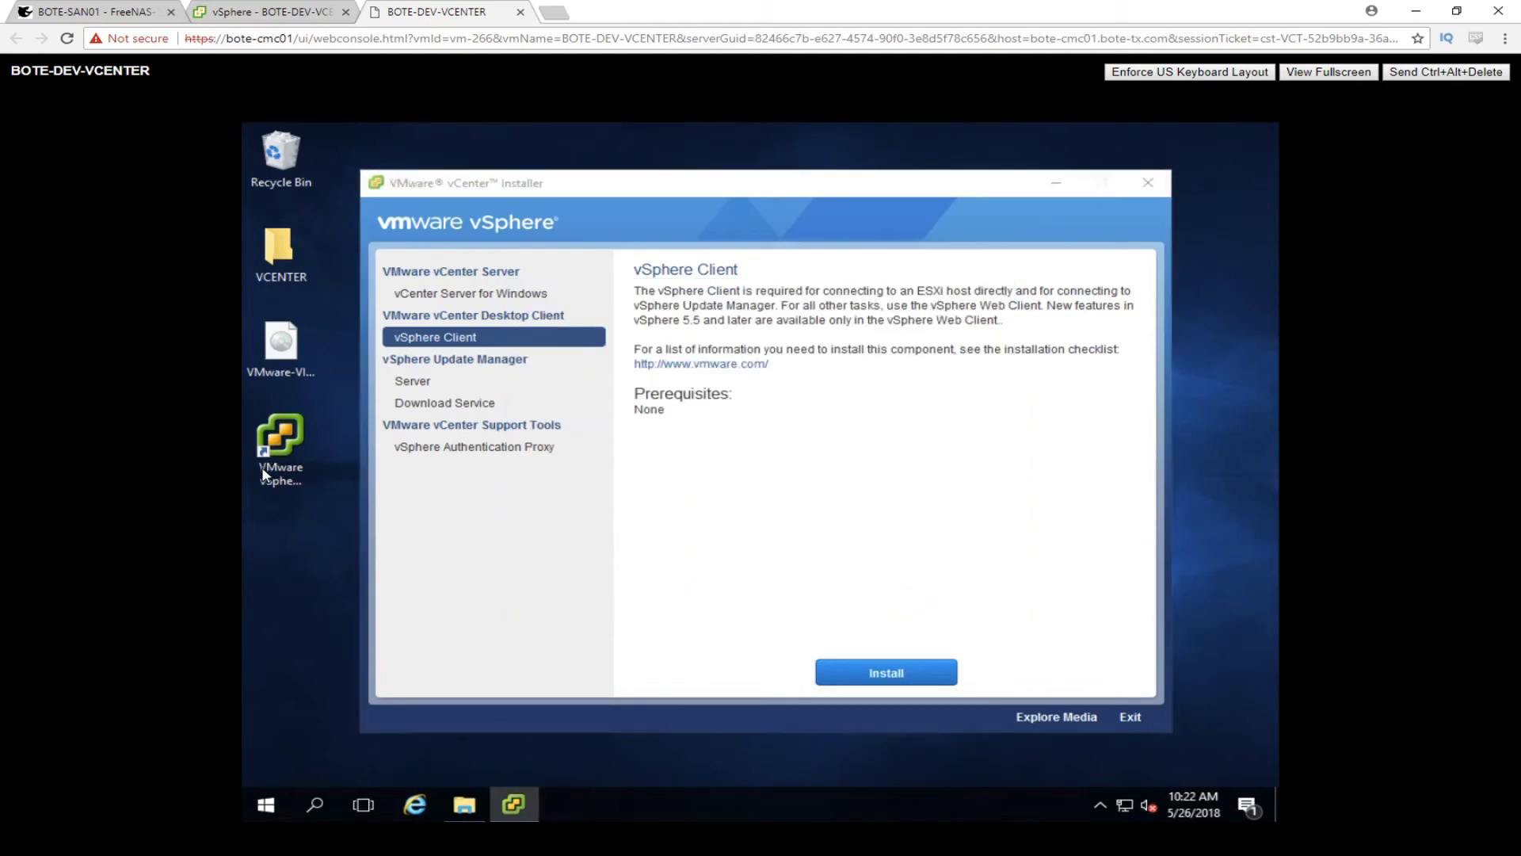
{"action": "left_click", "coordinate": [444, 381]}
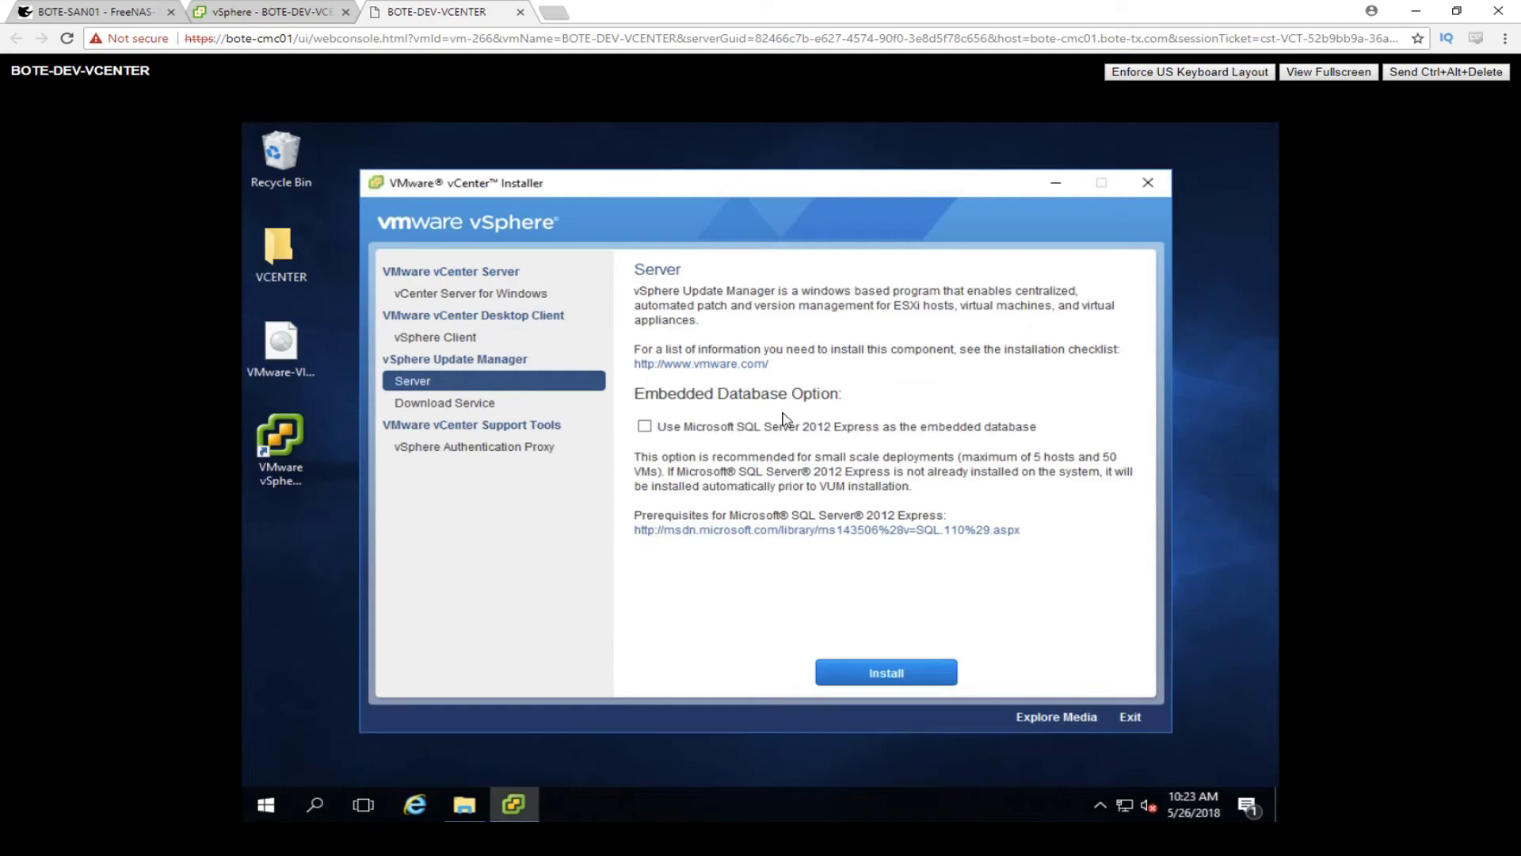
{"action": "left_click", "coordinate": [645, 427]}
{"action": "left_click", "coordinate": [915, 679]}
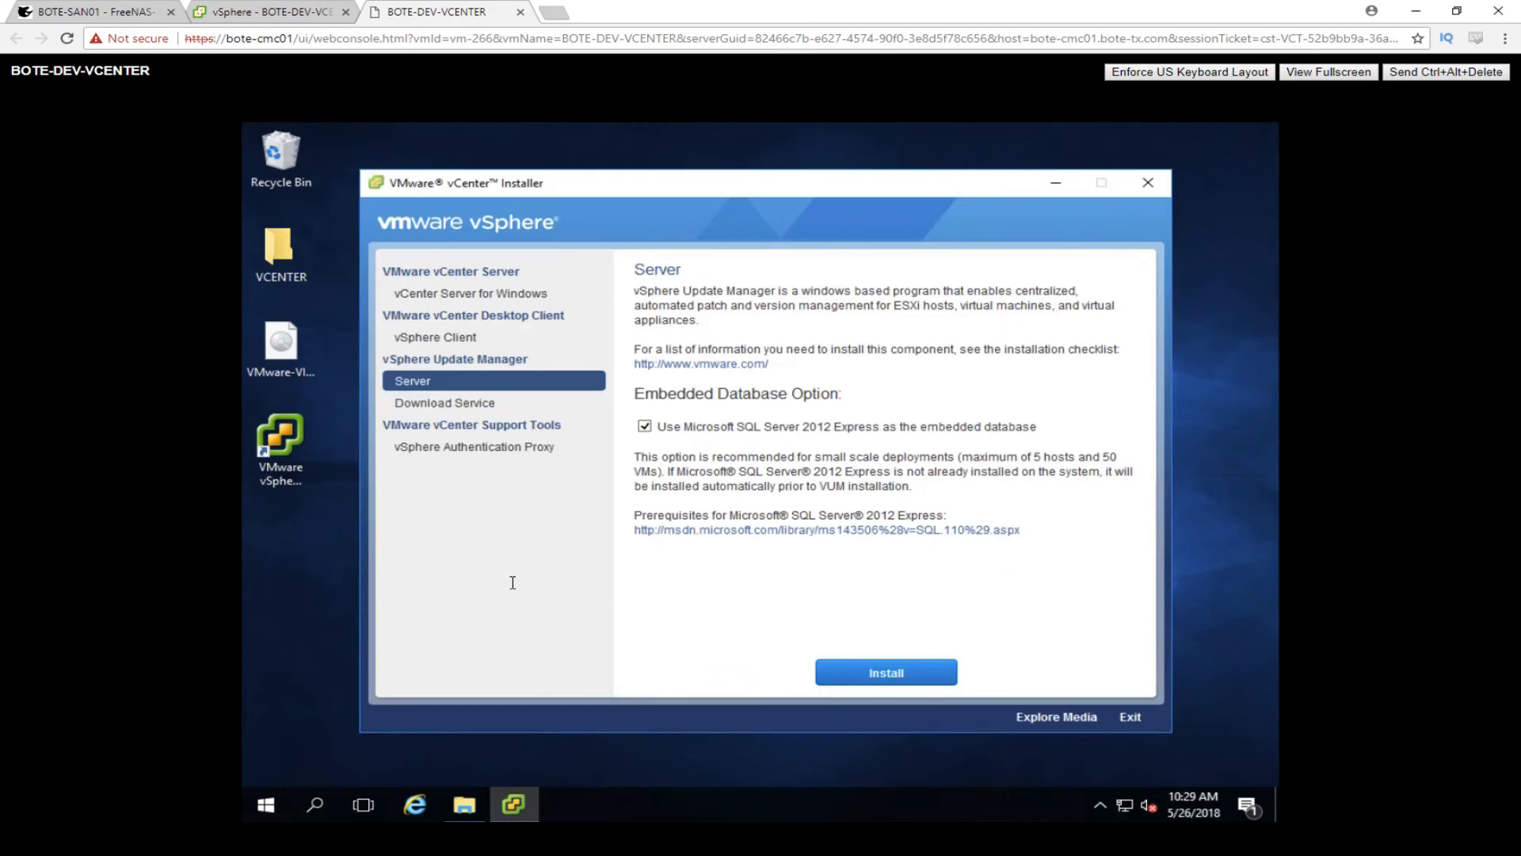
Close the vCenter installer and the DVD drive window, then launch the vSphere Client
{"action": "left_click", "coordinate": [1148, 183]}
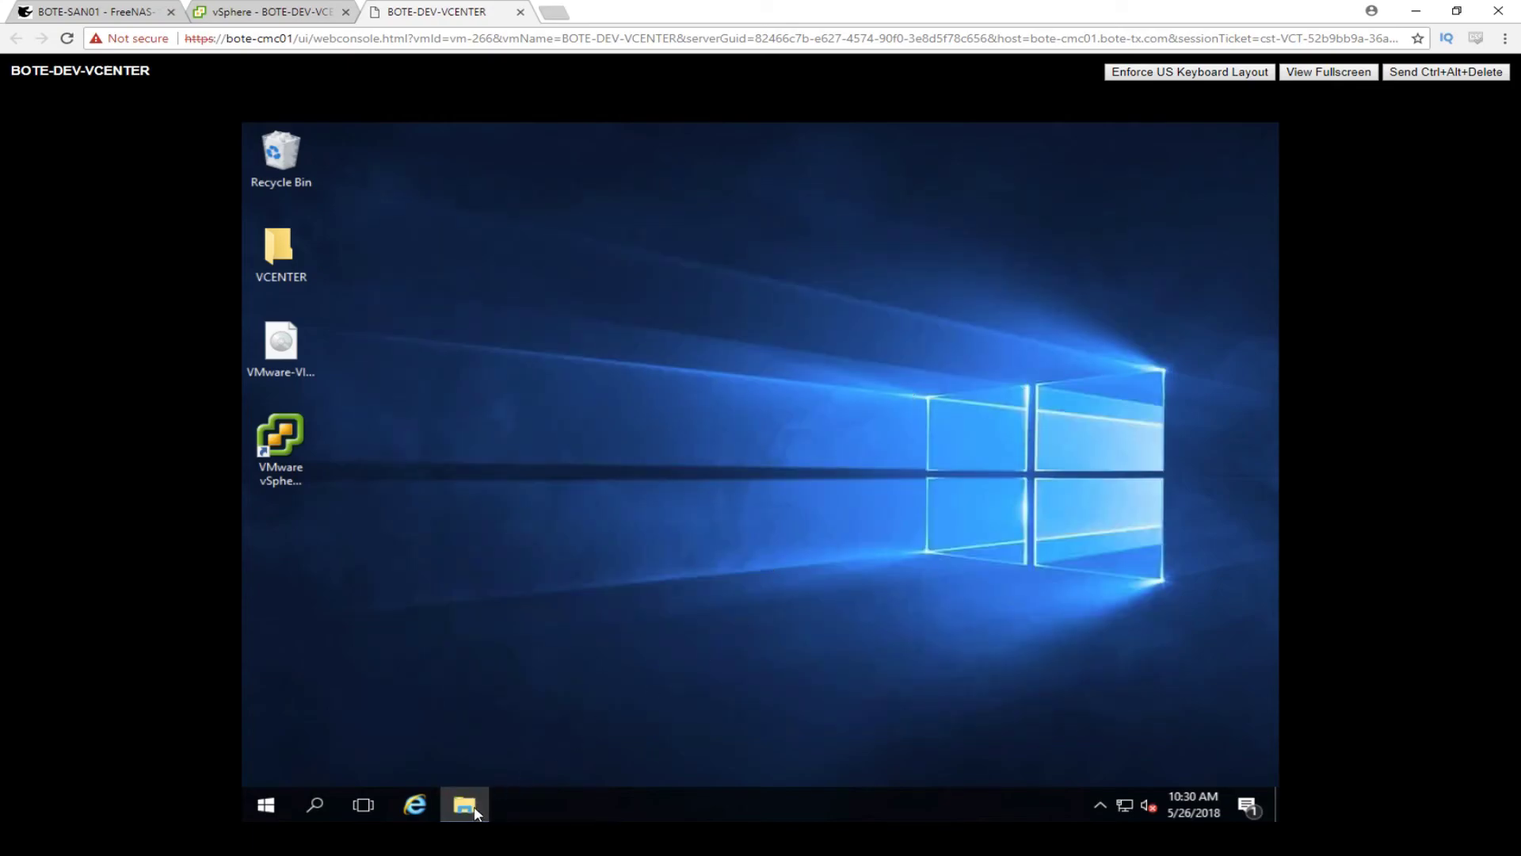
{"action": "left_click", "coordinate": [475, 809]}
{"action": "left_click", "coordinate": [1171, 235]}
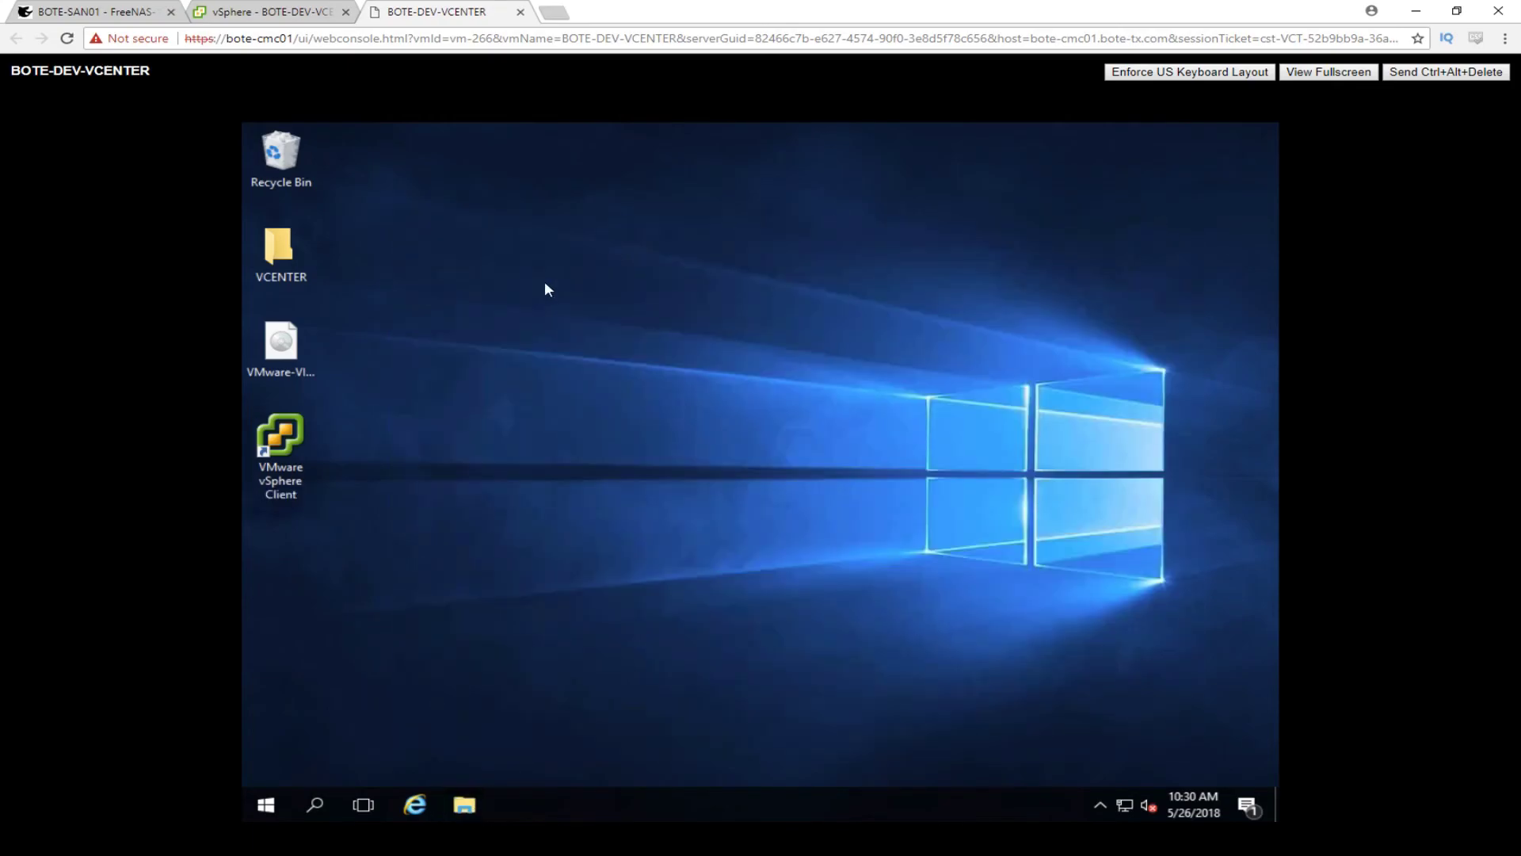
{"action": "double_click", "coordinate": [305, 453]}
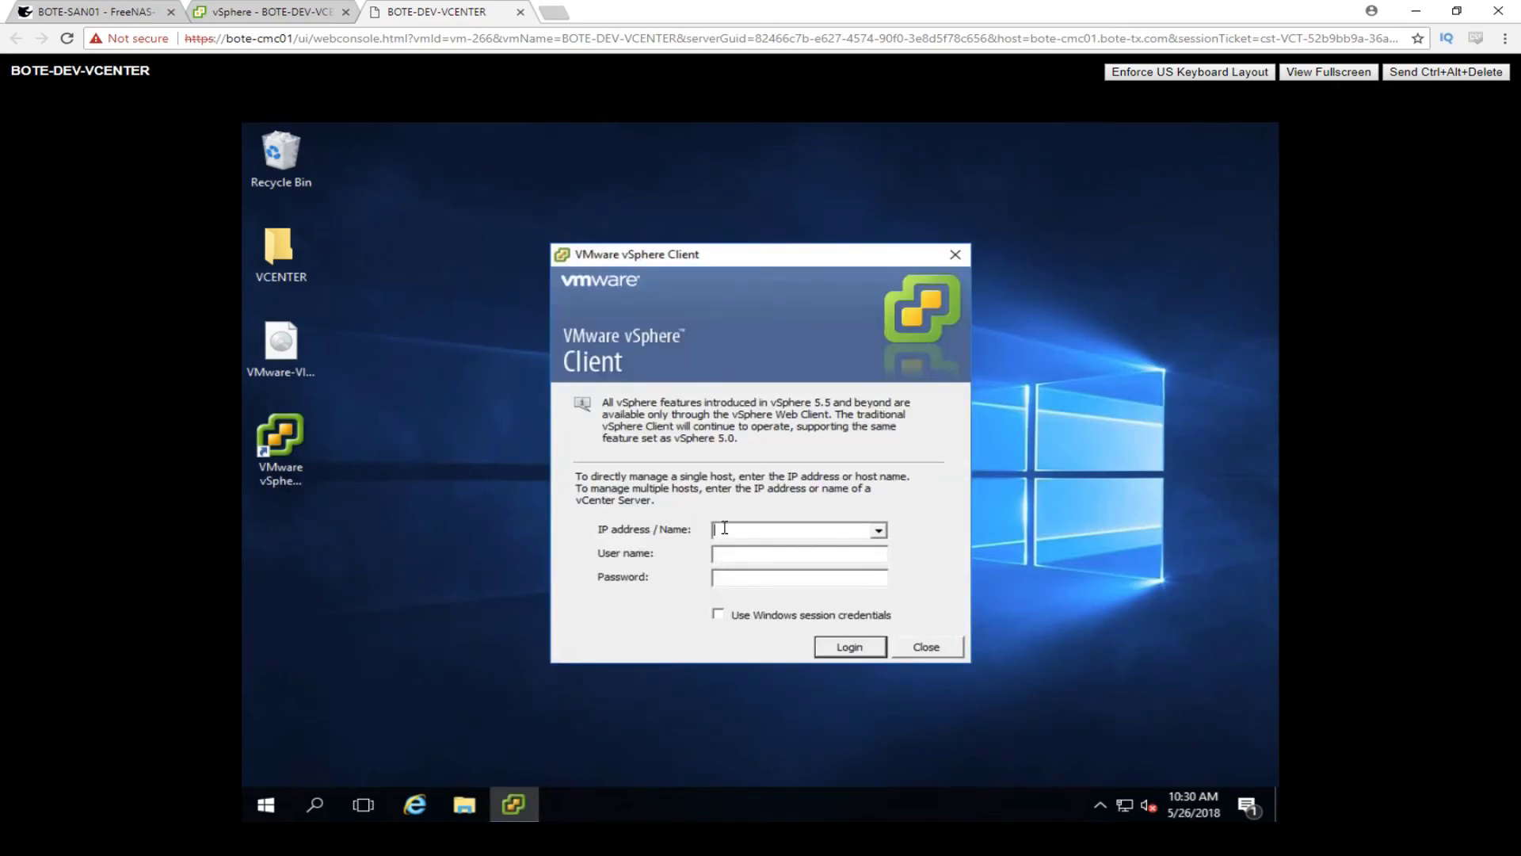
Log in to localhost with the administrator vsphere.local user name and its password
{"action": "type", "text": "localhost"}
{"action": "key", "text": "Tab"}
{"action": "type", "text": "administartor@vsps"}
{"action": "key", "text": "BackSpace"}
{"action": "type", "text": "here.o"}
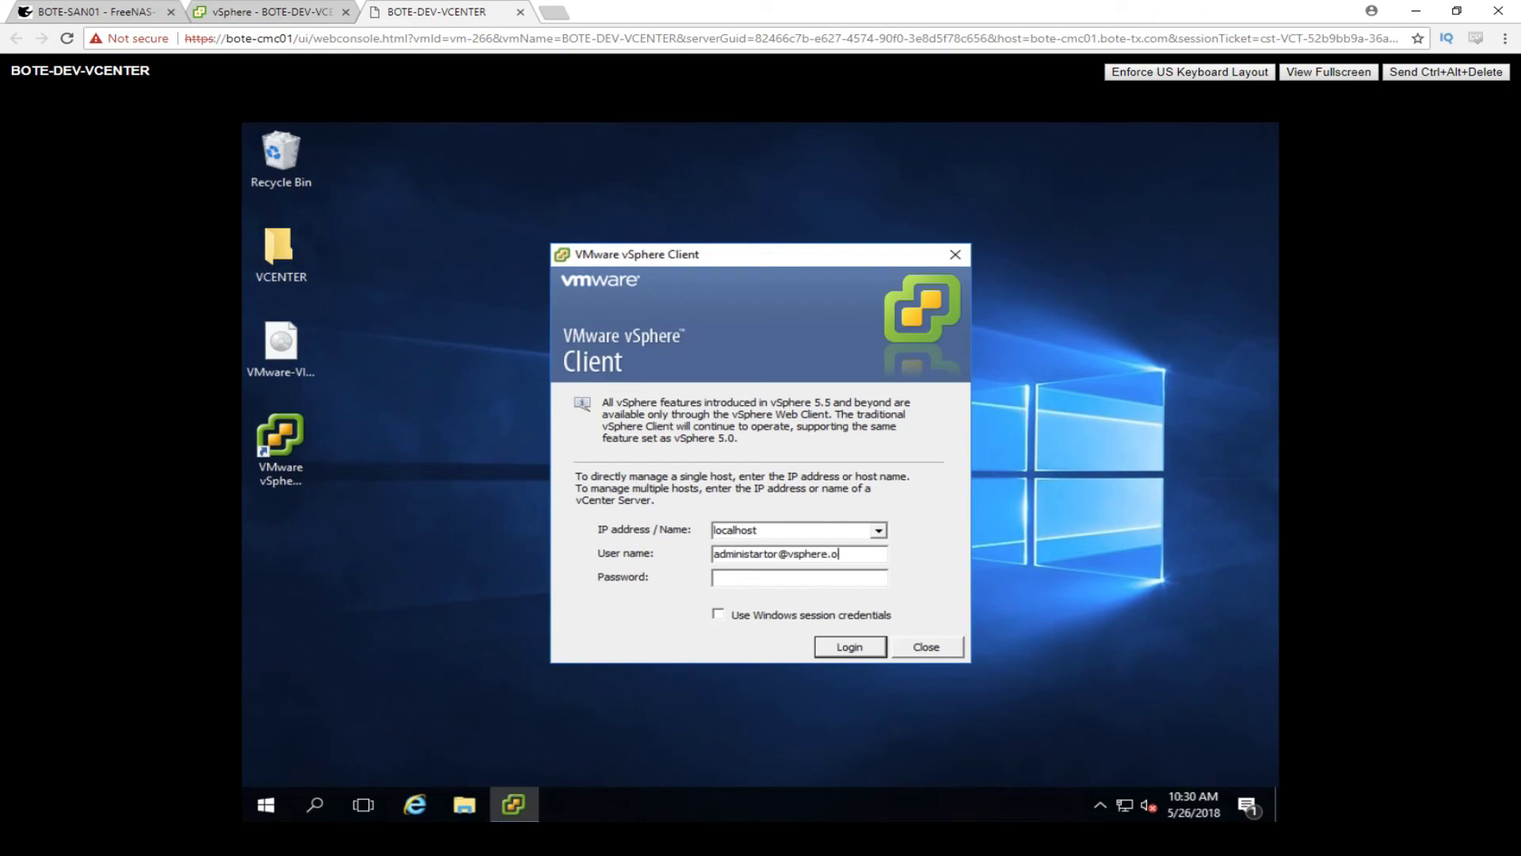
{"action": "key", "text": "BackSpace"}
{"action": "type", "text": "local"}
{"action": "type", "text": "**********"}
{"action": "key", "text": "Return"}
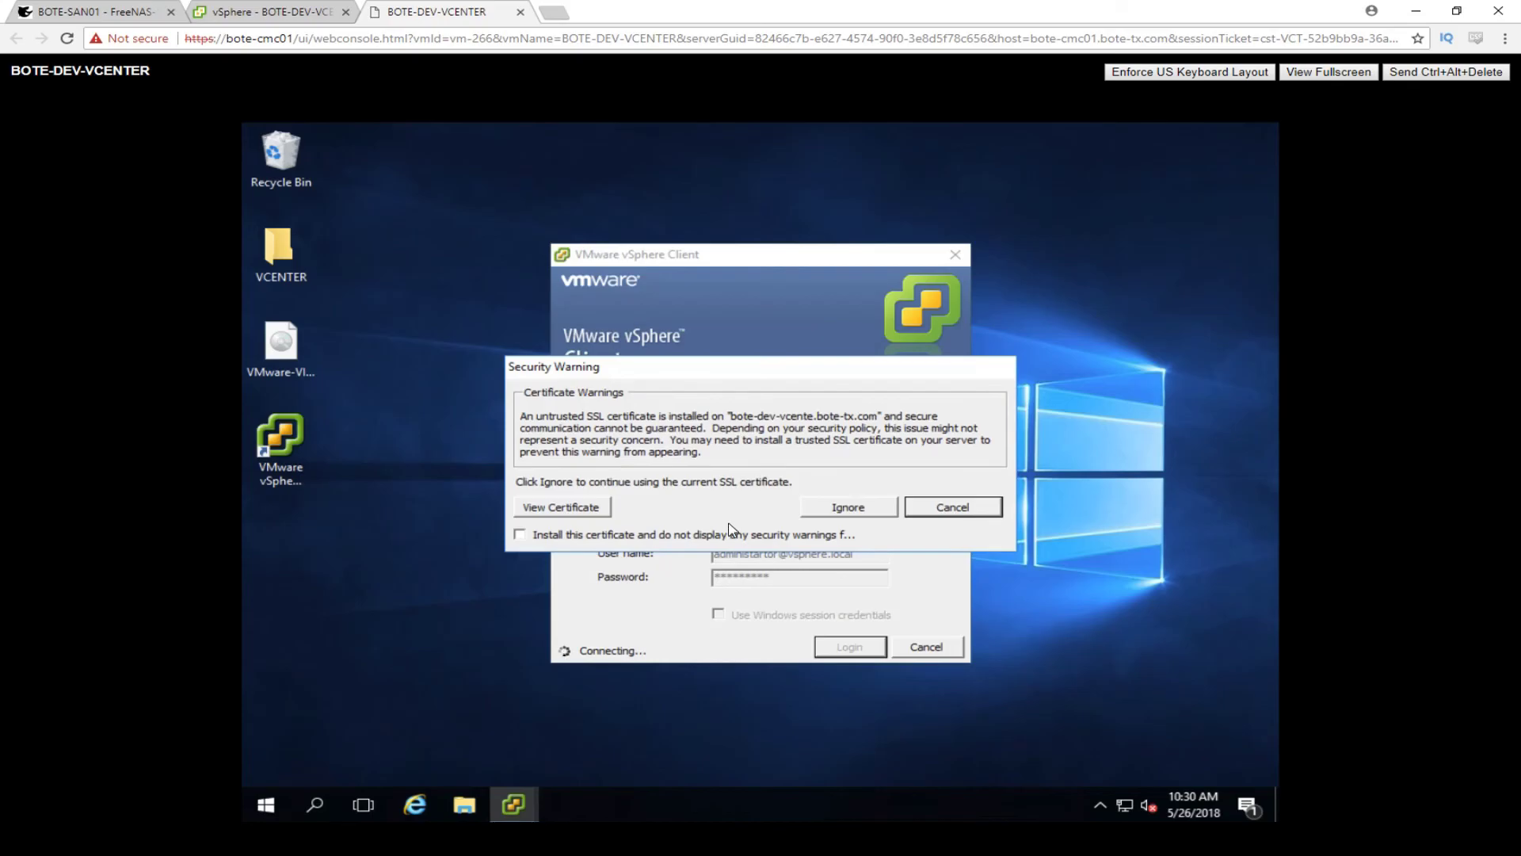
Ignore the untrusted certificate warning and dismiss the incorrect user name or password error
{"action": "left_click", "coordinate": [869, 511]}
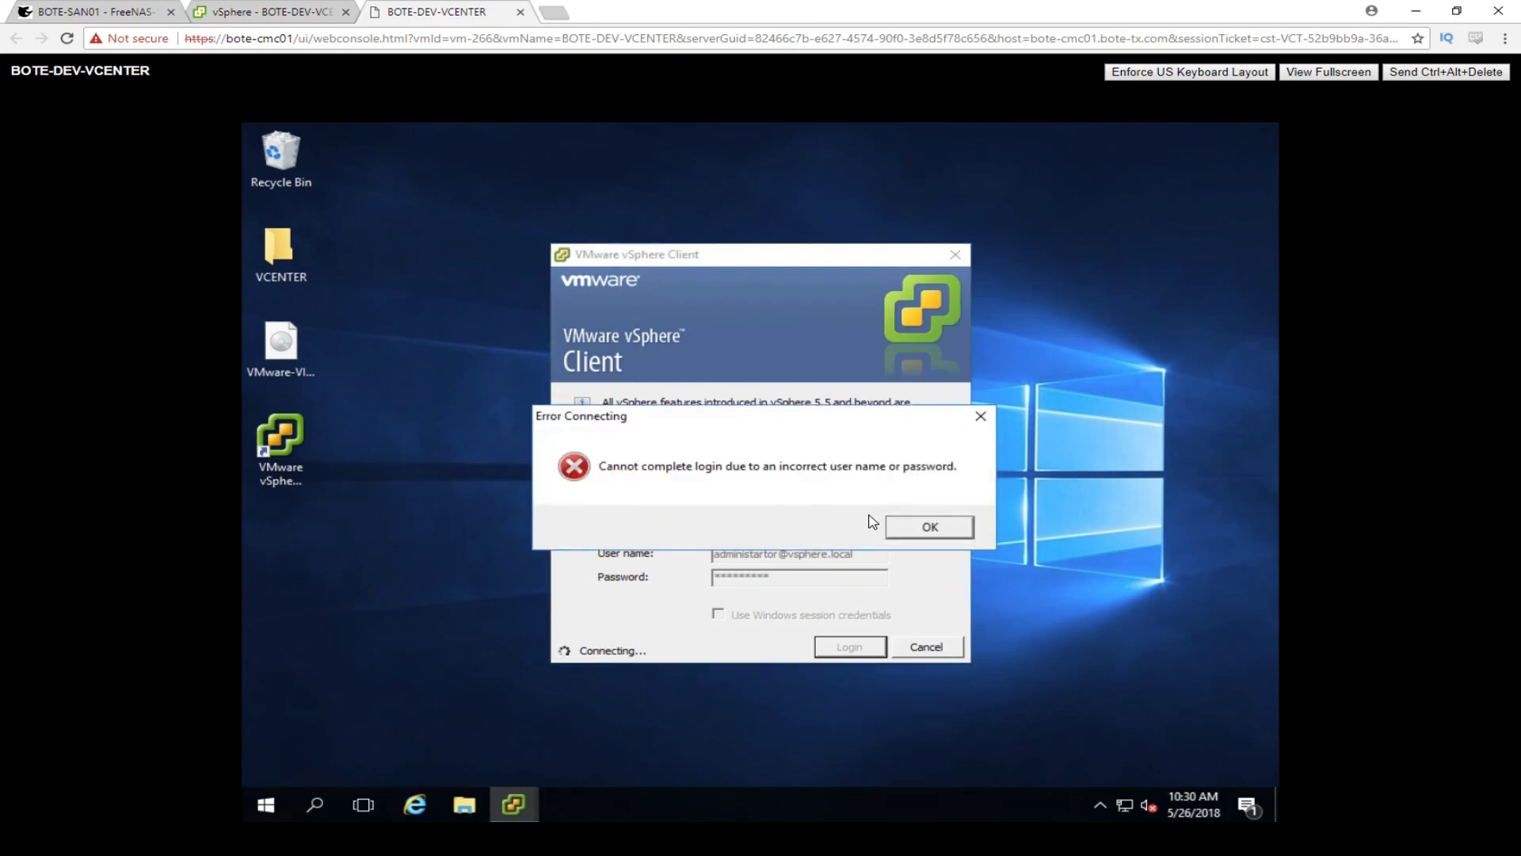
{"action": "left_click", "coordinate": [929, 532]}
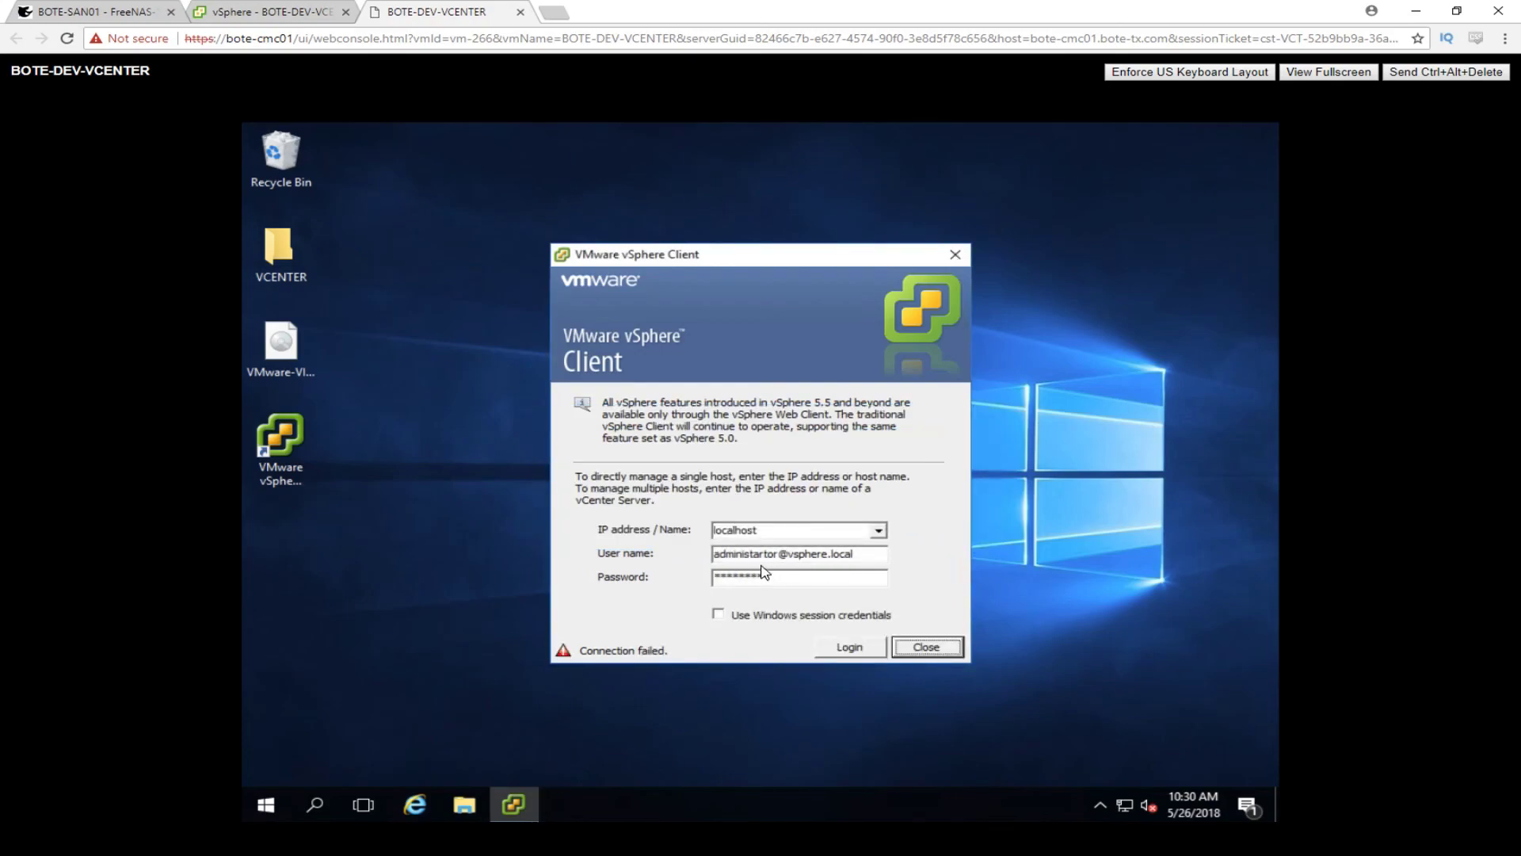
Correct the misspelled 'administrator' user name, log in again, and acknowledge the evaluation notice
{"action": "left_click_drag", "start_coordinate": [782, 556], "coordinate": [651, 565]}
{"action": "type", "text": "administrator"}
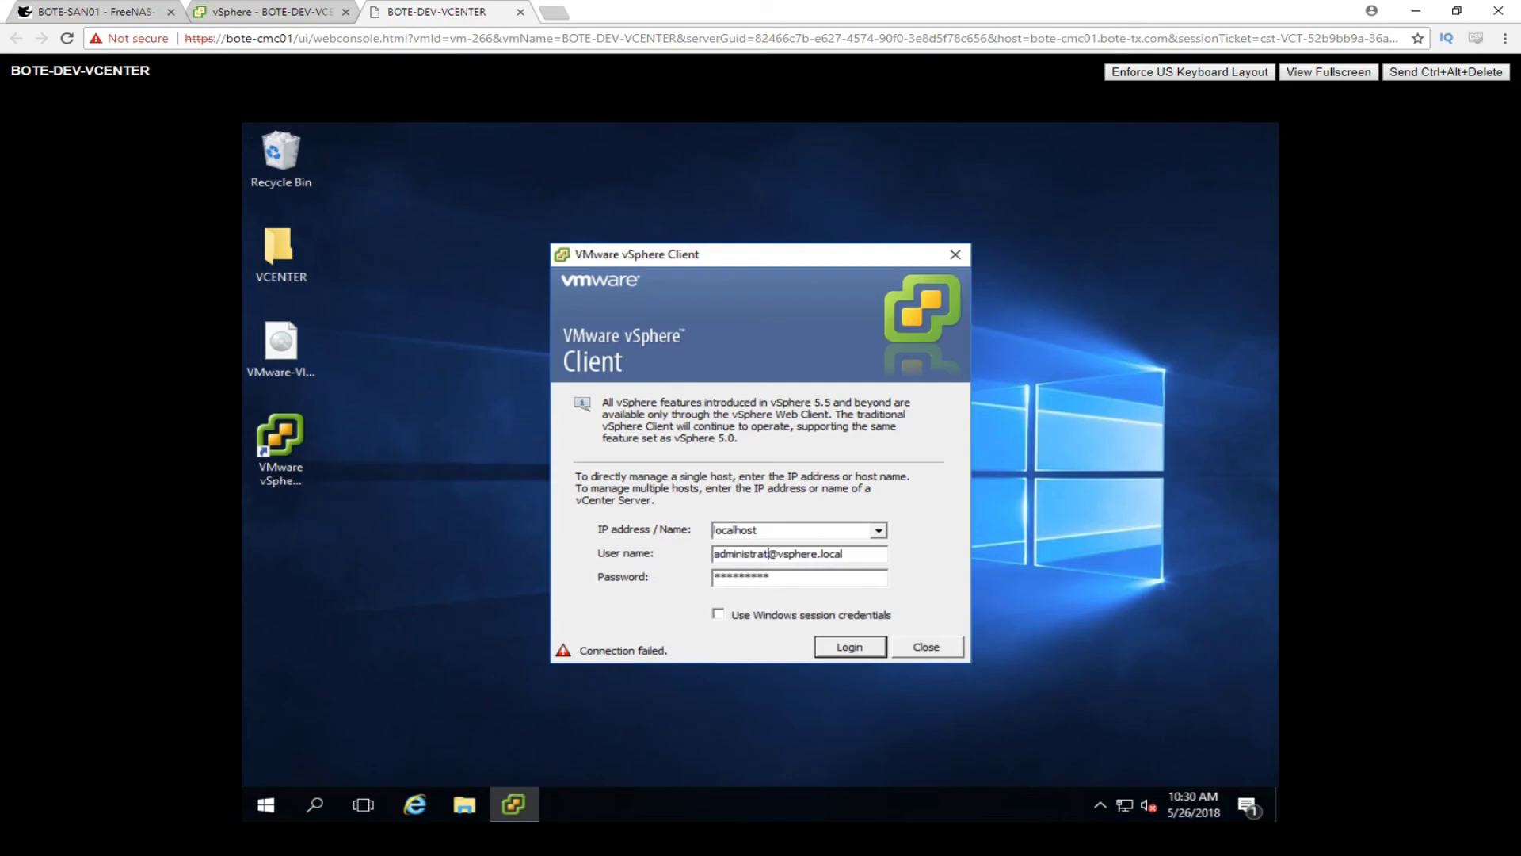
{"action": "left_click", "coordinate": [848, 646]}
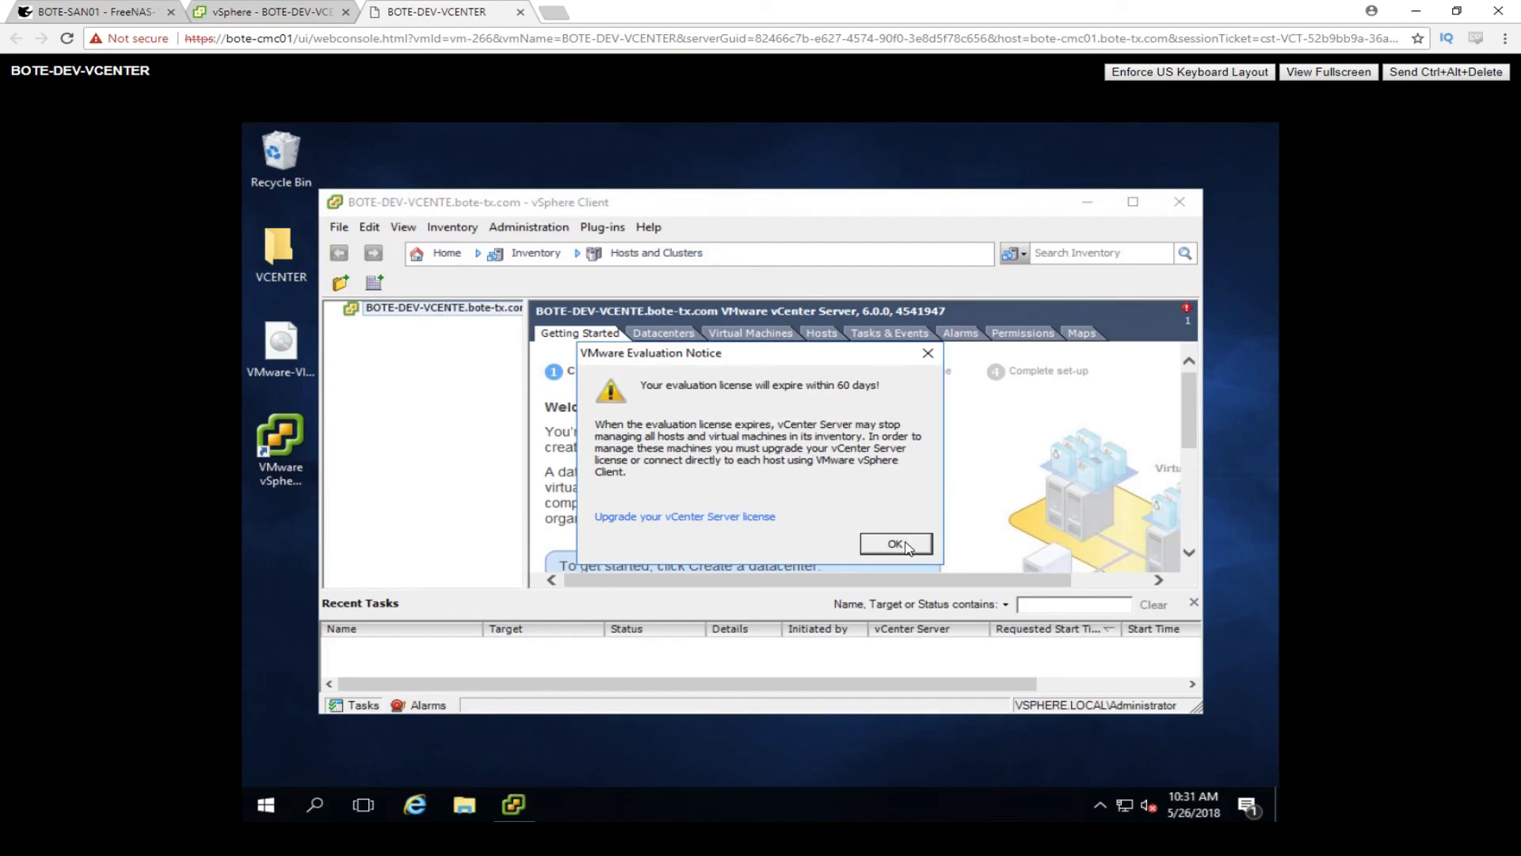
{"action": "left_click", "coordinate": [896, 543]}
Maximize the vSphere Client window to show the Getting Started 'Create a datacenter' page
{"action": "left_click", "coordinate": [1133, 201]}
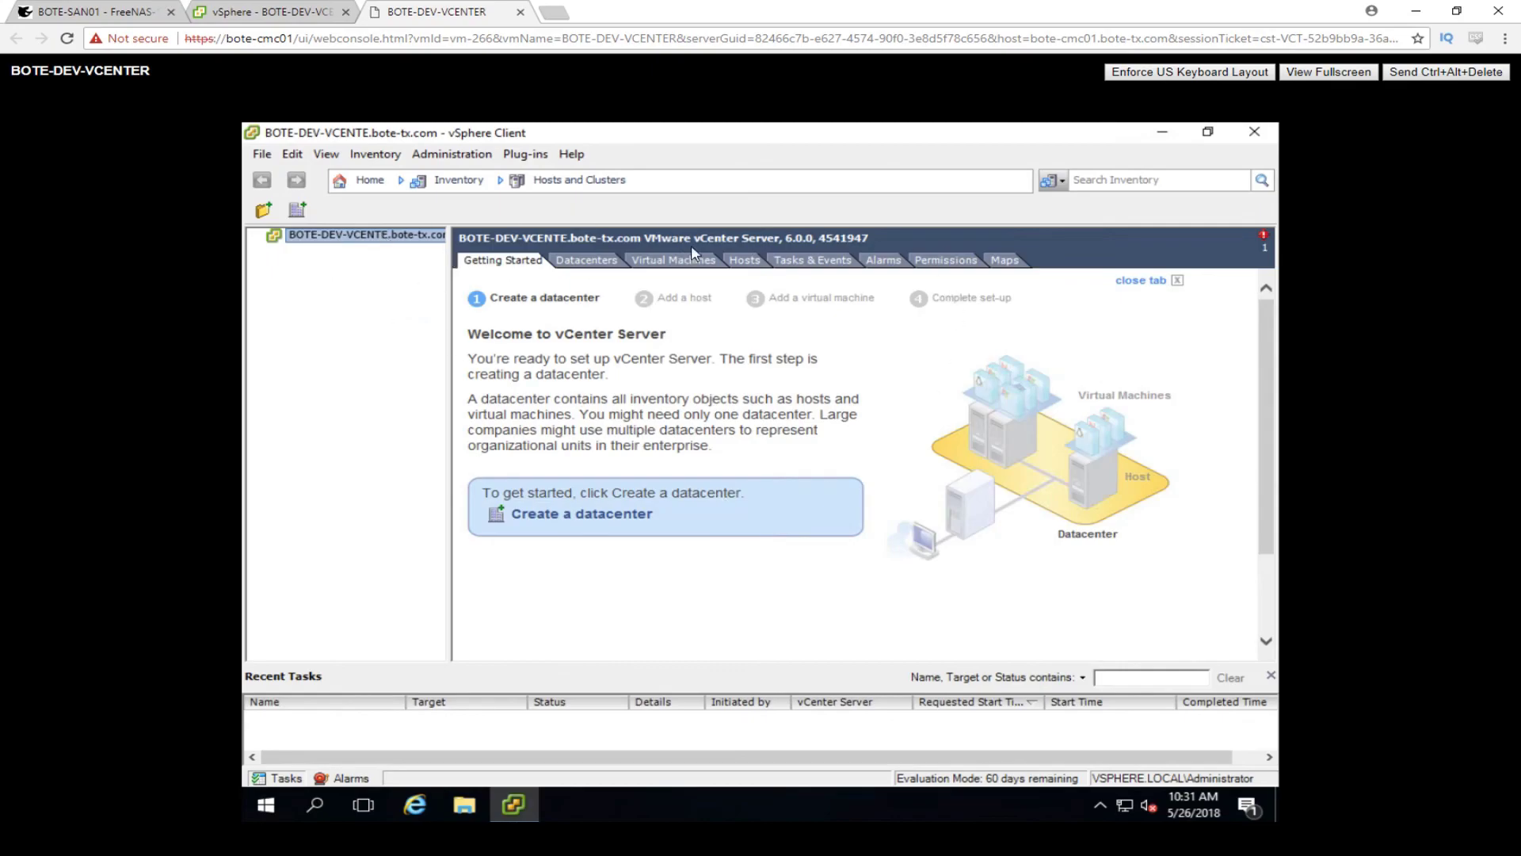
{"action": "left_click", "coordinate": [840, 332]}
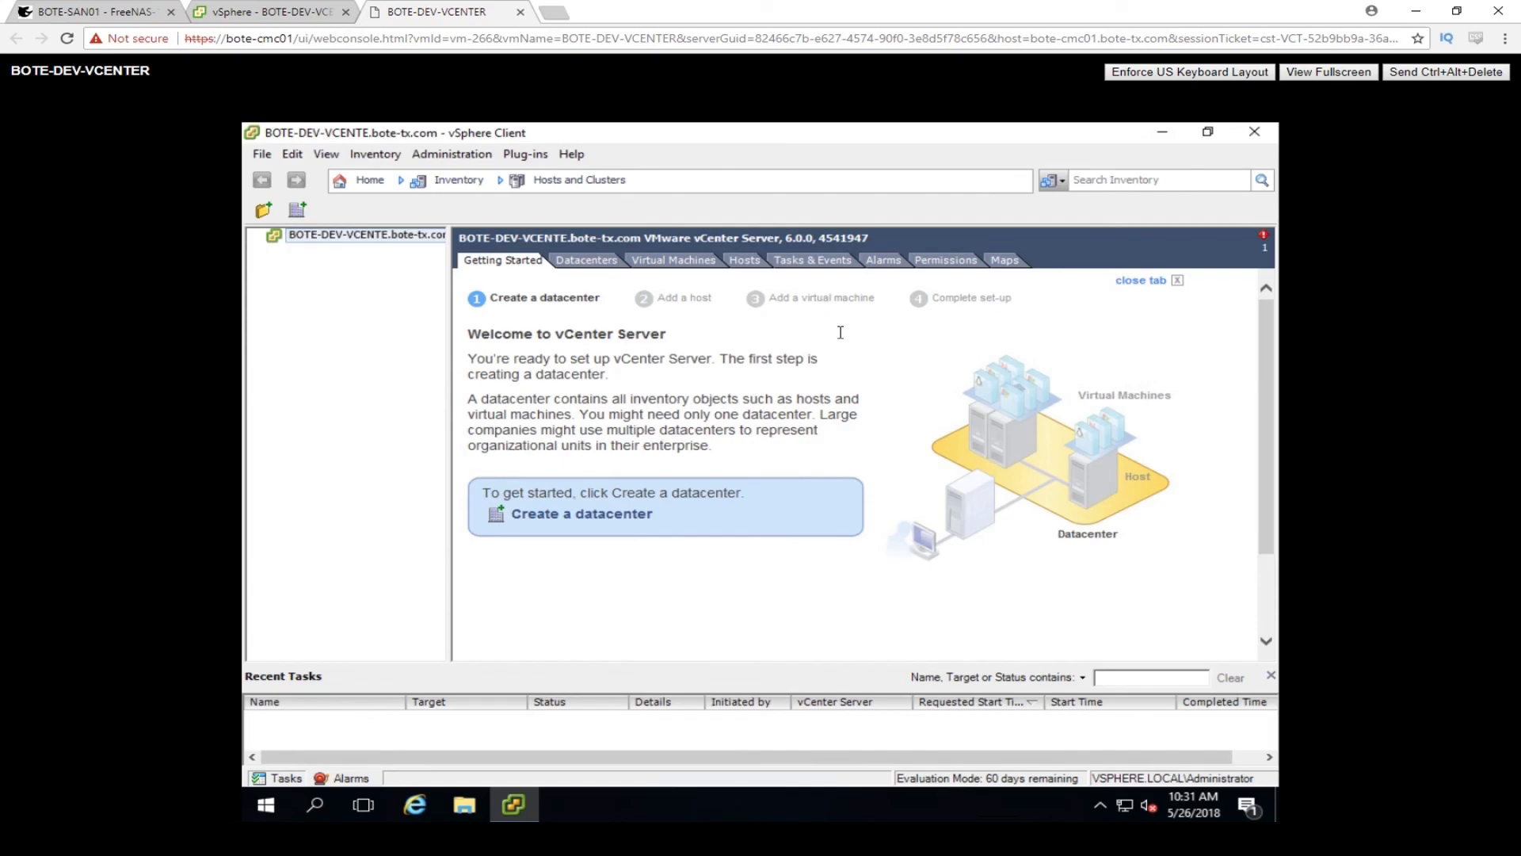